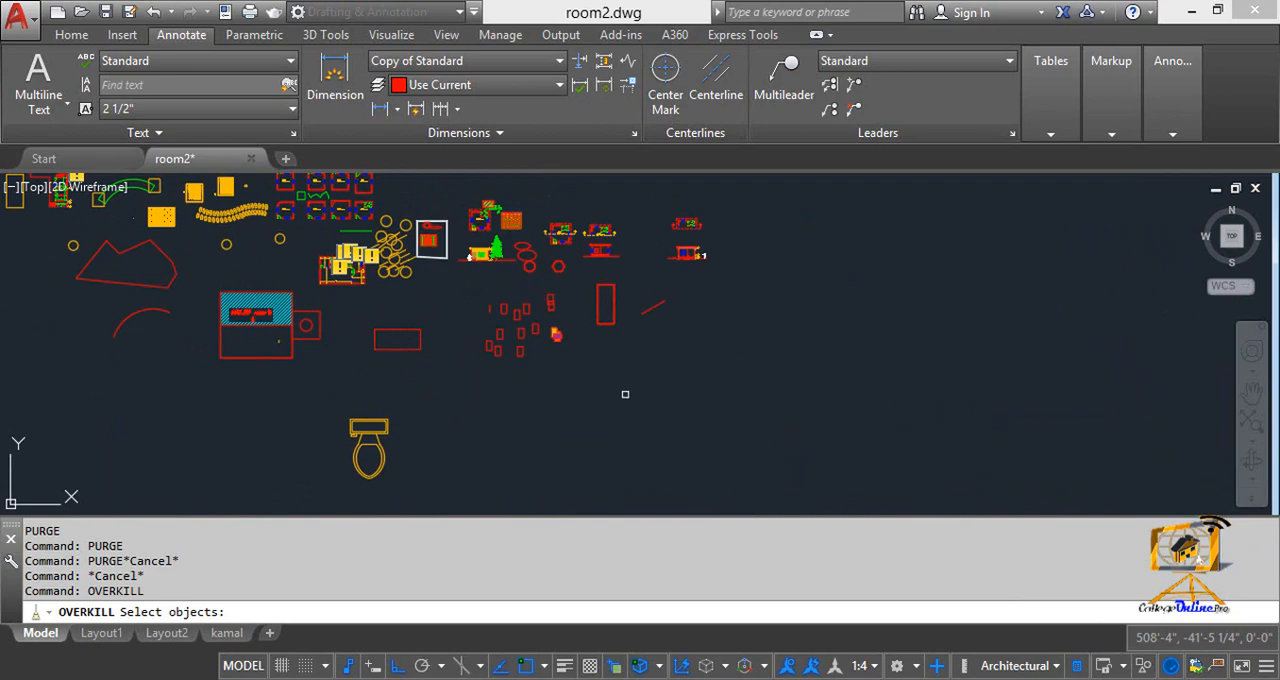
Delete duplicate and overlapping objects among the eastern group of drawings with Overkill, keeping the 0.000001 tolerance and the preset options
{"action": "scroll", "coordinate": [638, 344], "scroll_direction": "up", "scroll_amount": 3}
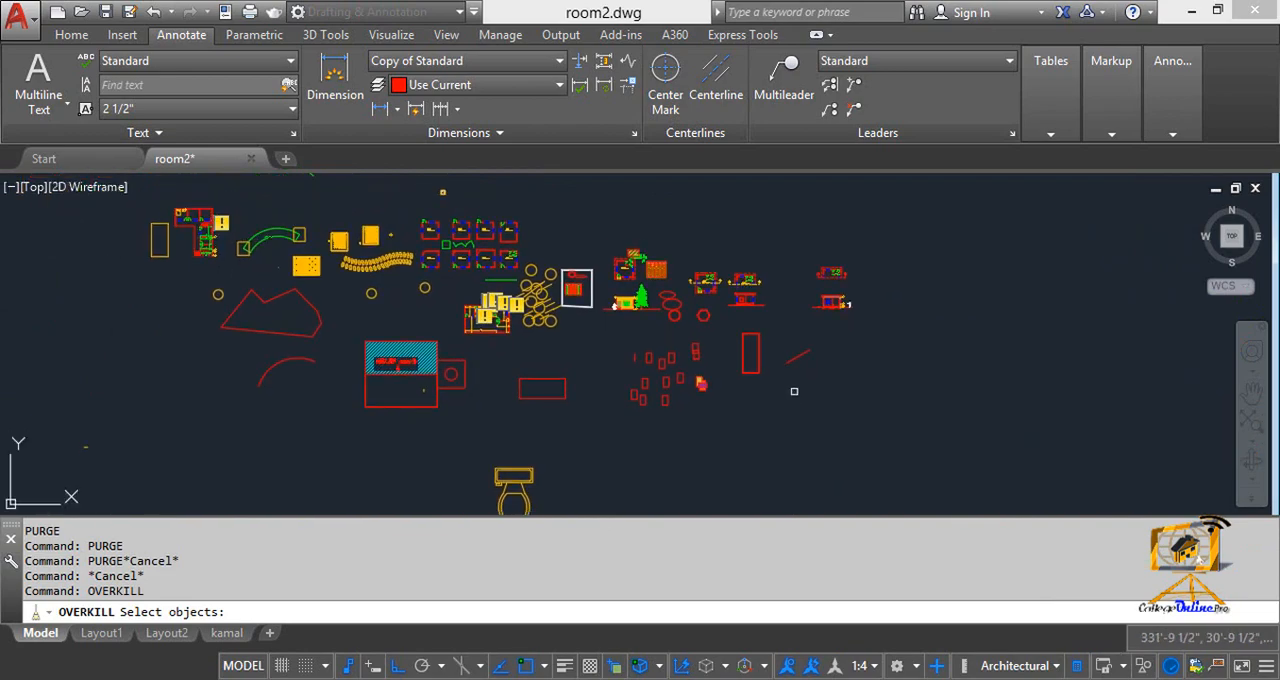
{"action": "scroll", "coordinate": [794, 401], "scroll_direction": "down", "scroll_amount": 4}
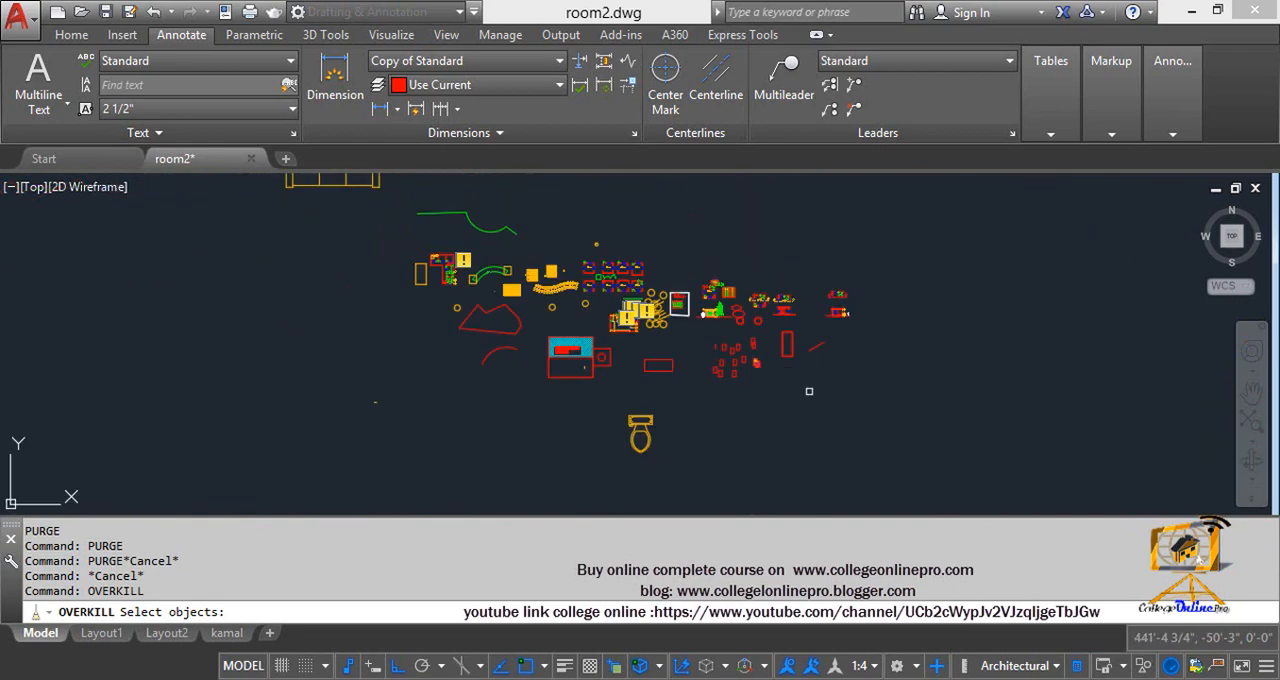
{"action": "left_click", "coordinate": [862, 413]}
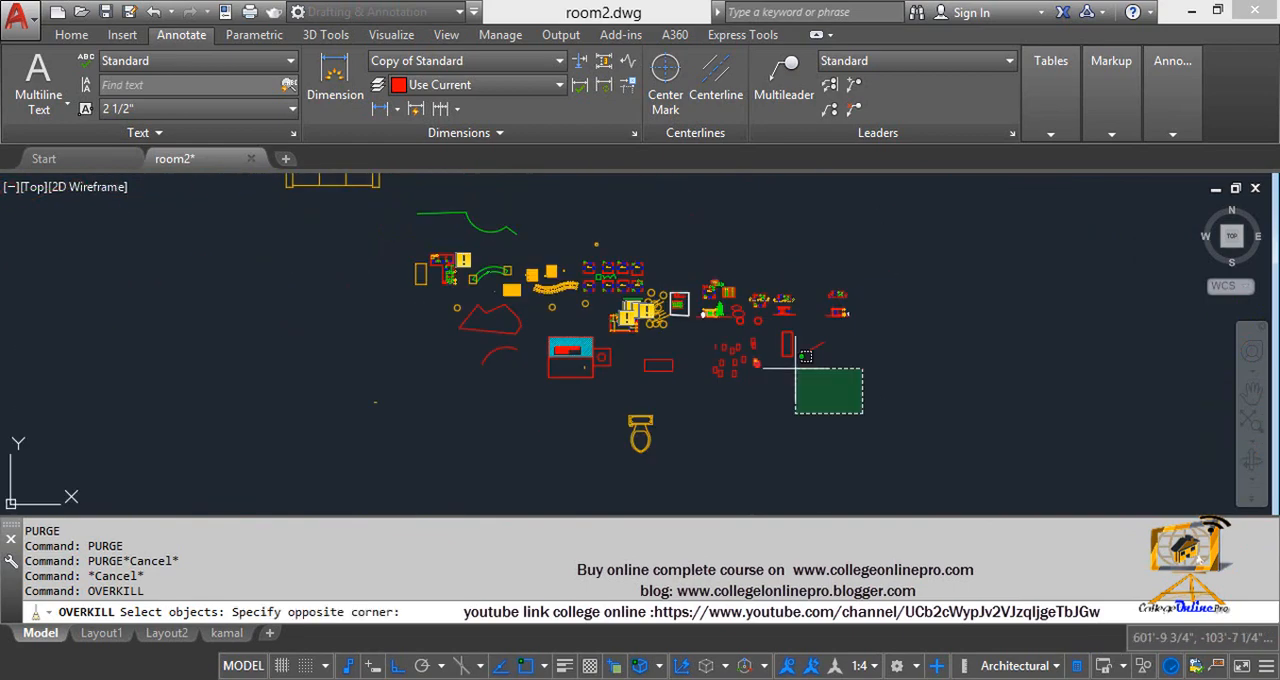
{"action": "left_click", "coordinate": [673, 254]}
{"action": "scroll", "coordinate": [685, 315], "scroll_direction": "up", "scroll_amount": 4}
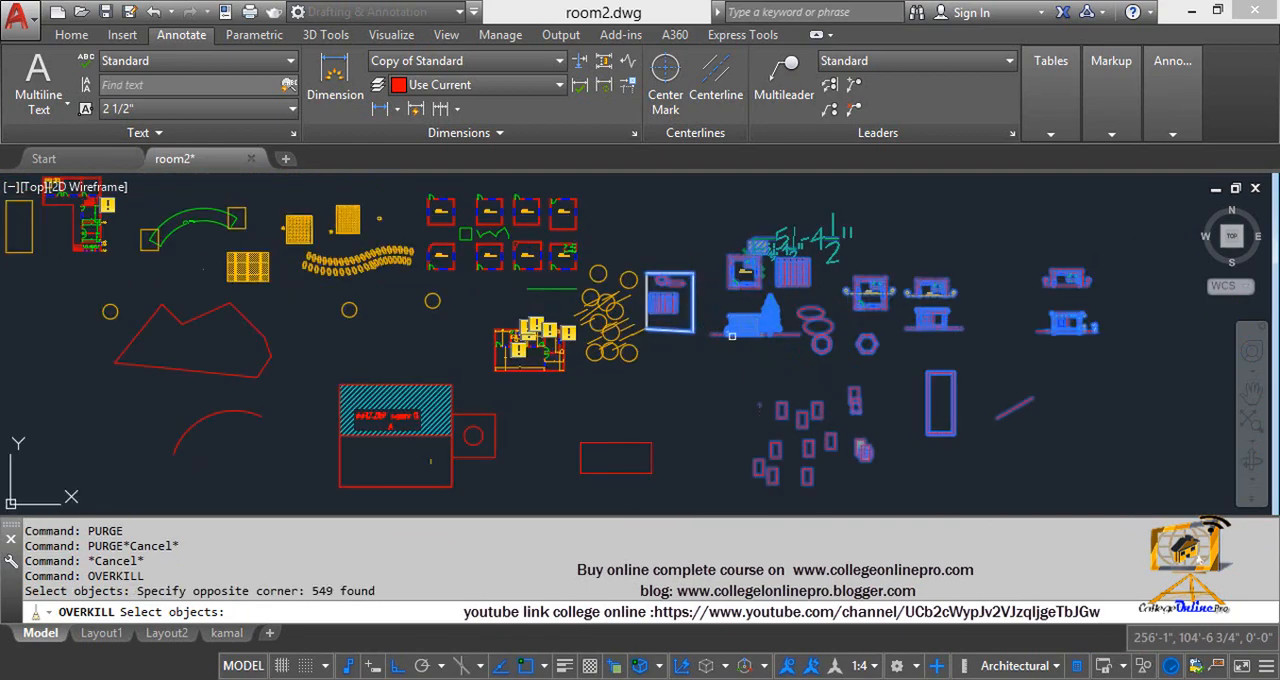
{"action": "middle_click_drag", "start_coordinate": [731, 337], "coordinate": [671, 267]}
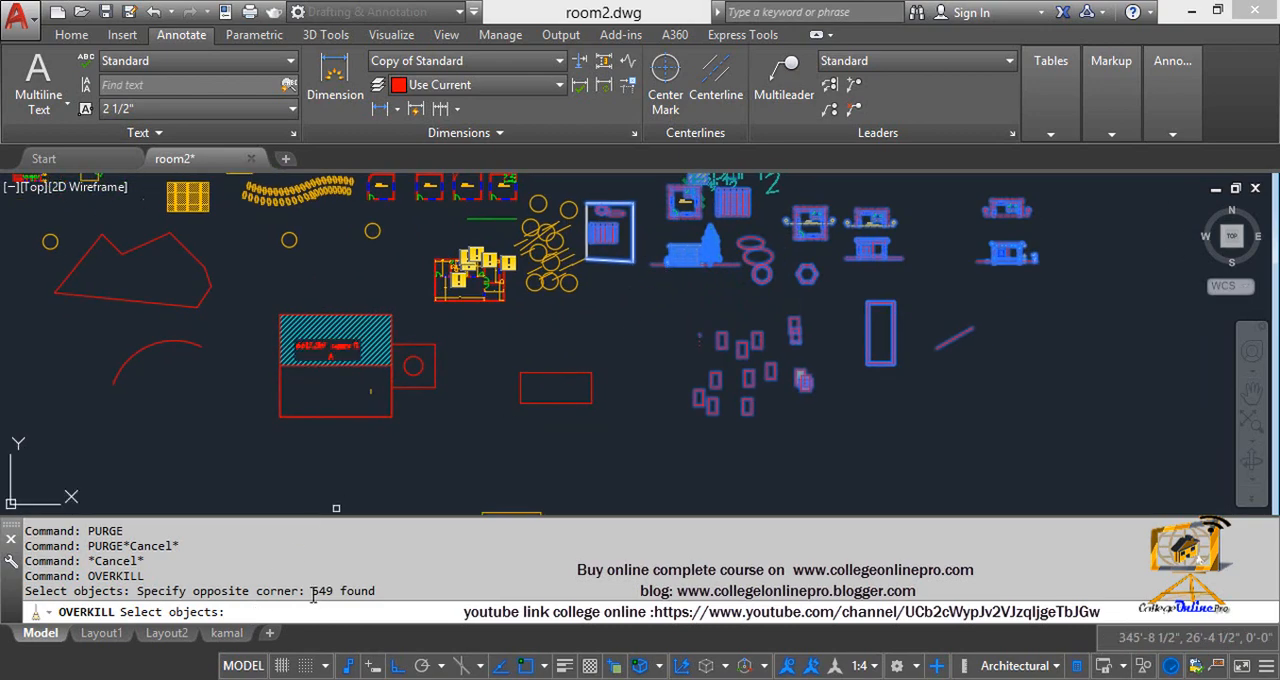
{"action": "key", "text": "Return"}
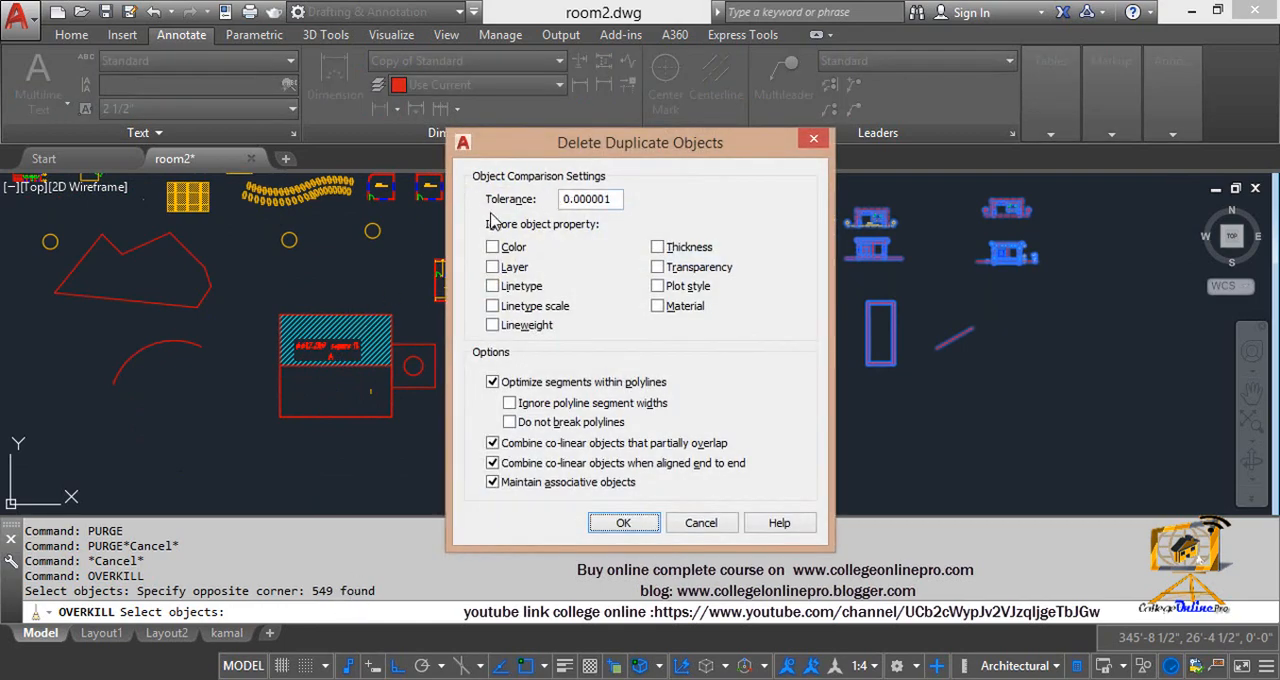
{"action": "left_click_drag", "start_coordinate": [538, 154], "coordinate": [527, 120]}
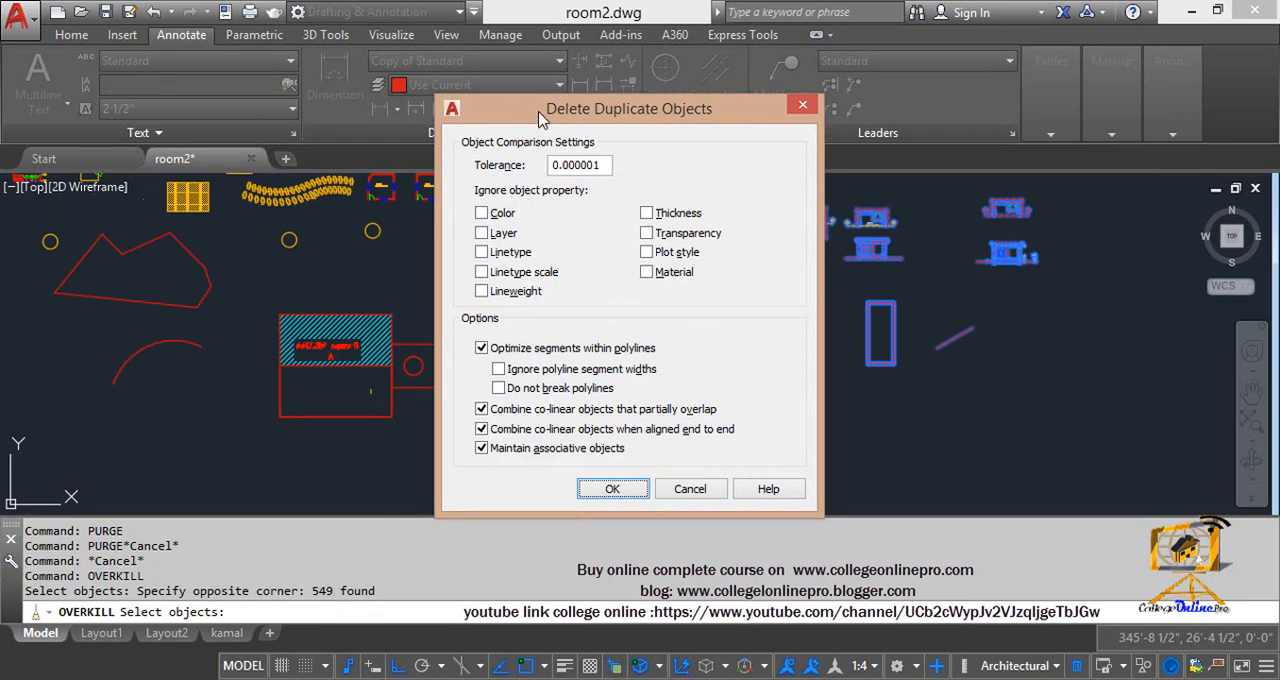
{"action": "left_click_drag", "start_coordinate": [538, 111], "coordinate": [538, 56]}
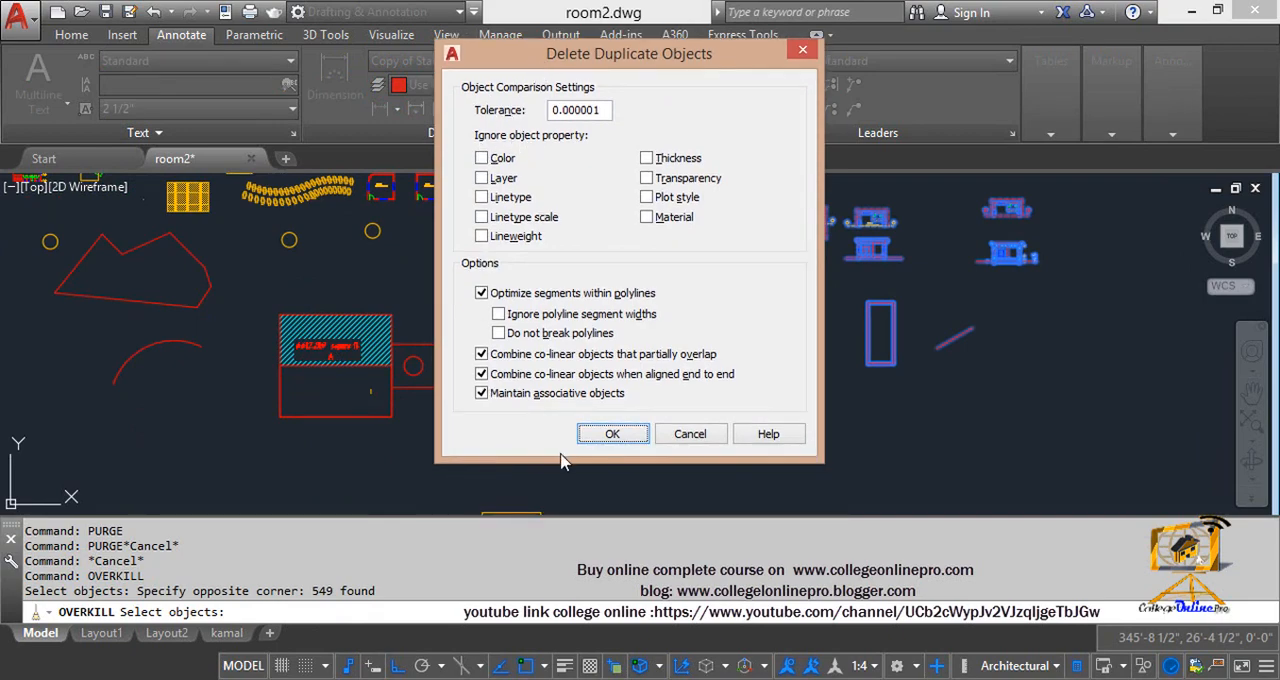
{"action": "left_click", "coordinate": [610, 435]}
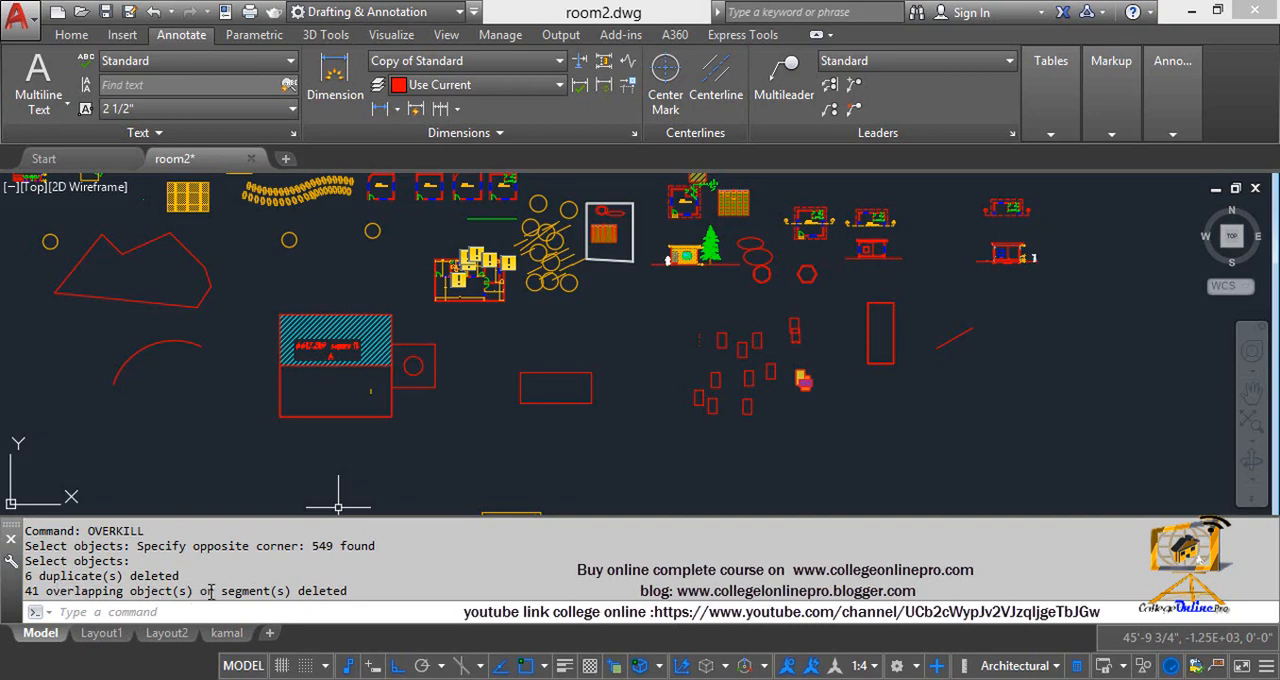
Examine the Overkill report on deleted duplicates and overlapping segments in the command history
{"action": "left_click_drag", "start_coordinate": [351, 590], "coordinate": [24, 591]}
{"action": "left_click_drag", "start_coordinate": [181, 575], "coordinate": [27, 576]}
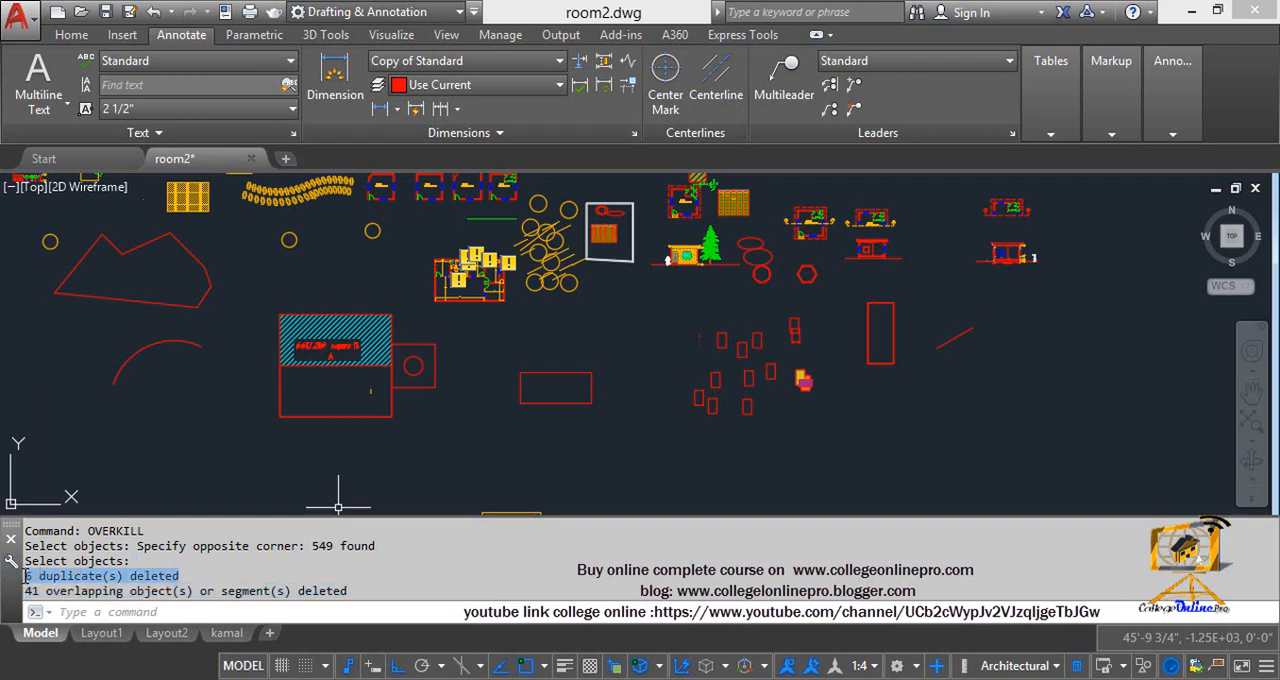
{"action": "left_click_drag", "start_coordinate": [354, 591], "coordinate": [30, 596]}
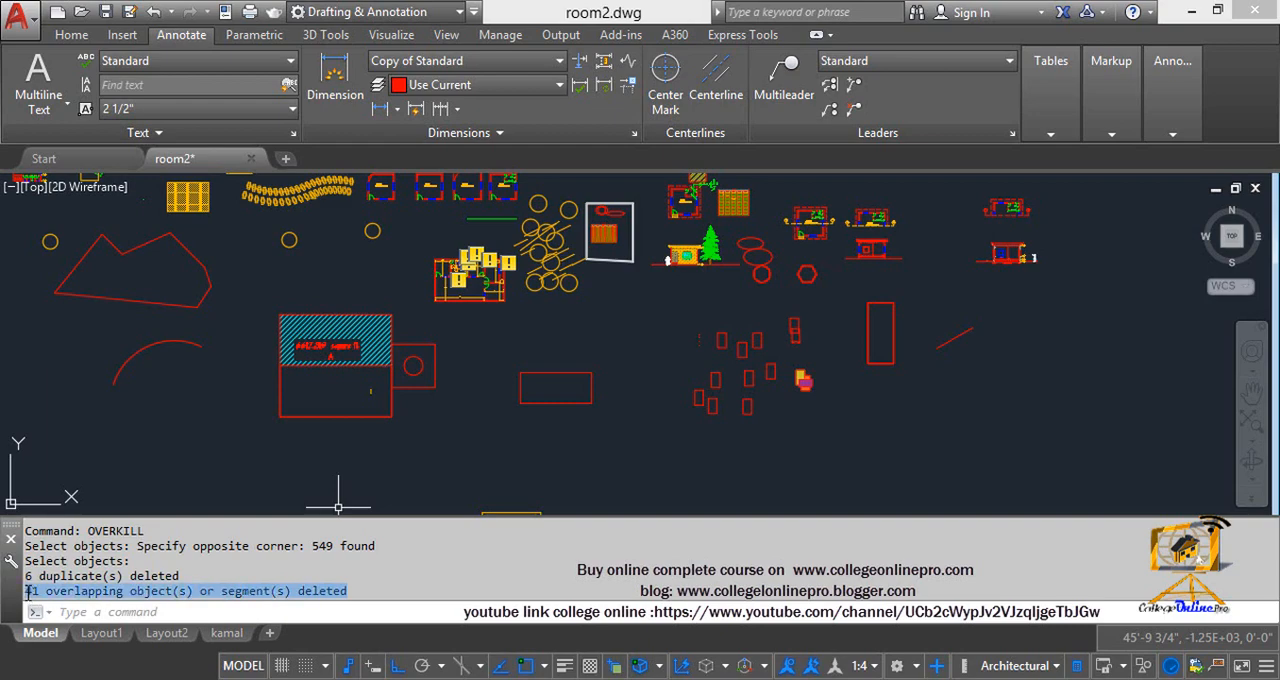
{"action": "left_click", "coordinate": [543, 451]}
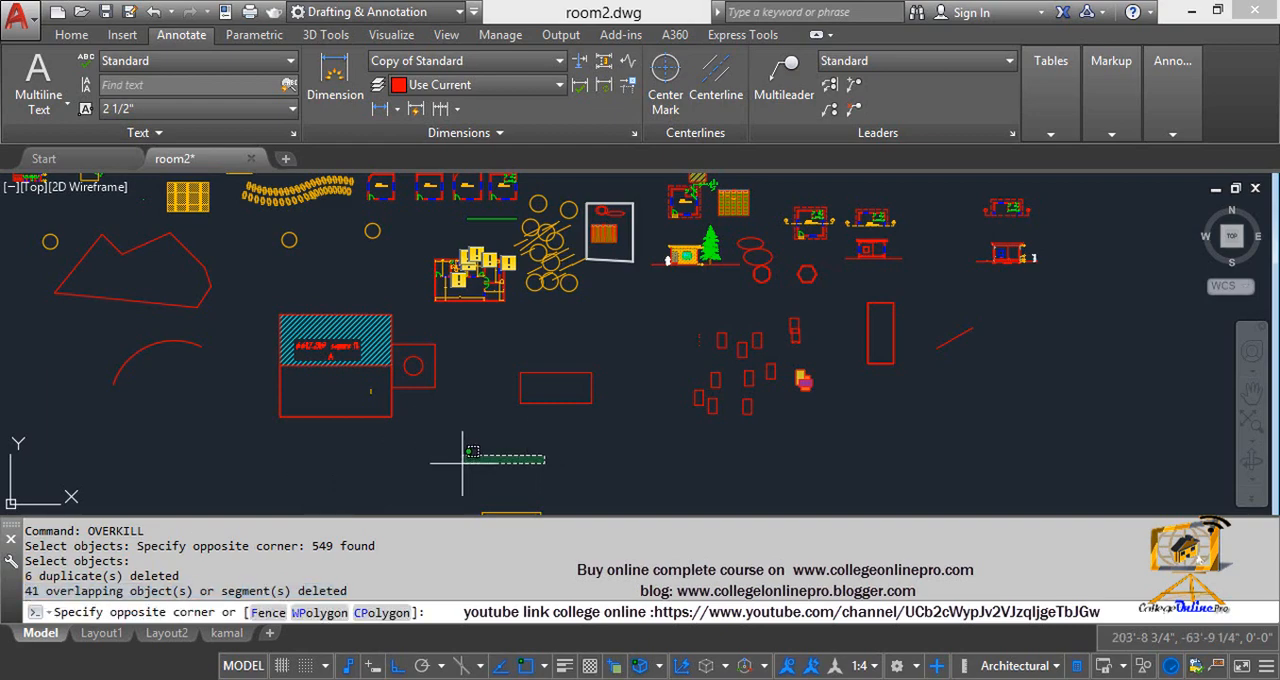
{"action": "left_click", "coordinate": [489, 449]}
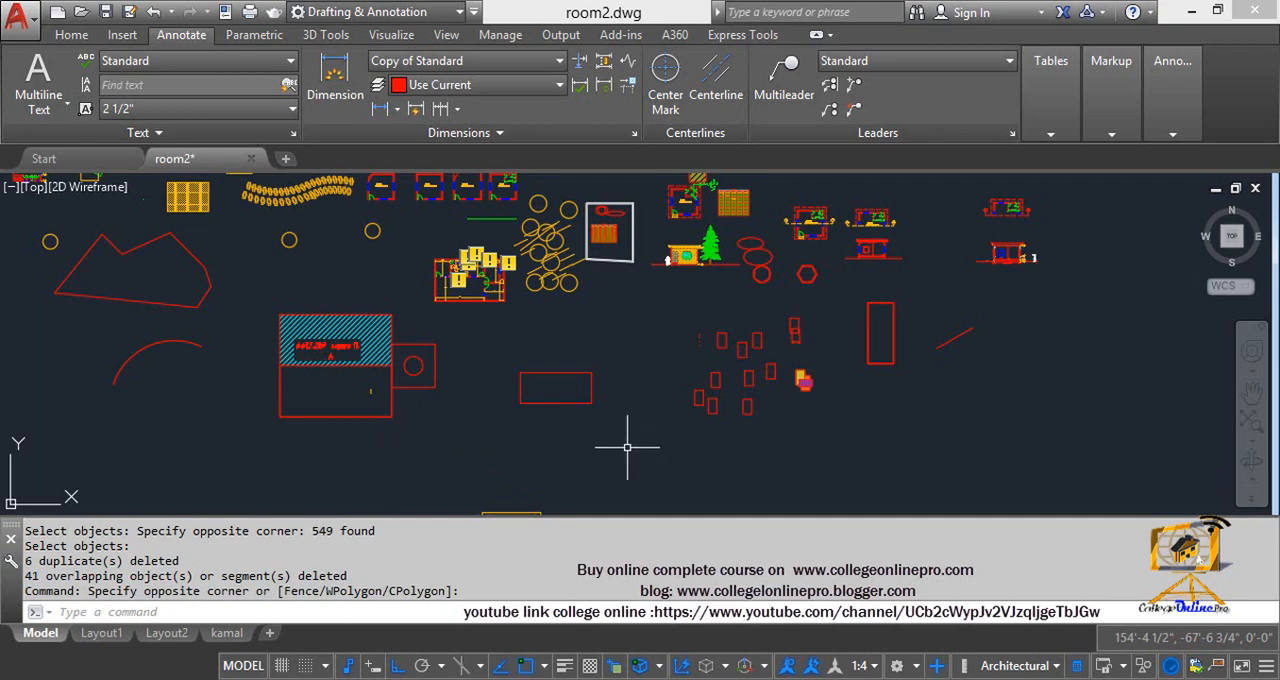
{"action": "middle_click_drag", "start_coordinate": [643, 449], "coordinate": [585, 467]}
{"action": "key", "text": "Escape"}
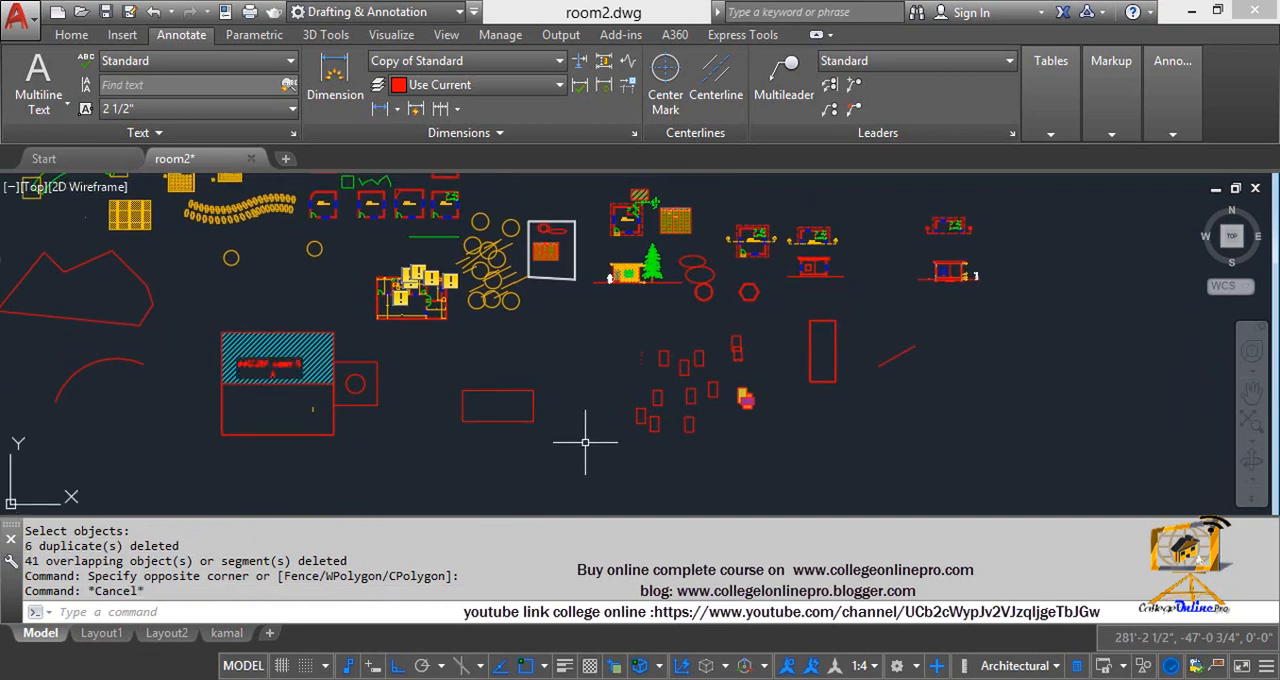
Run Overkill on all the drawings clustered in model space, keeping the 0.000001 tolerance and the preset options
{"action": "type", "text": "overkill"}
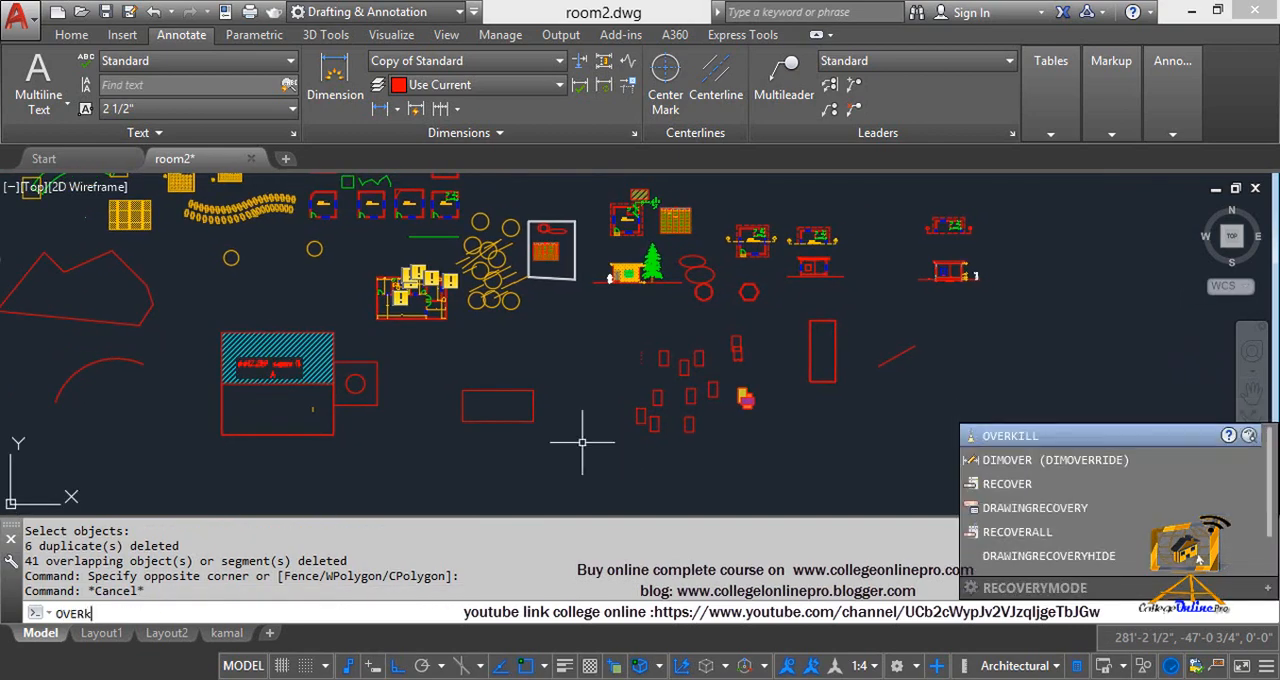
{"action": "key", "text": "Return"}
{"action": "scroll", "coordinate": [607, 468], "scroll_direction": "down", "scroll_amount": 6}
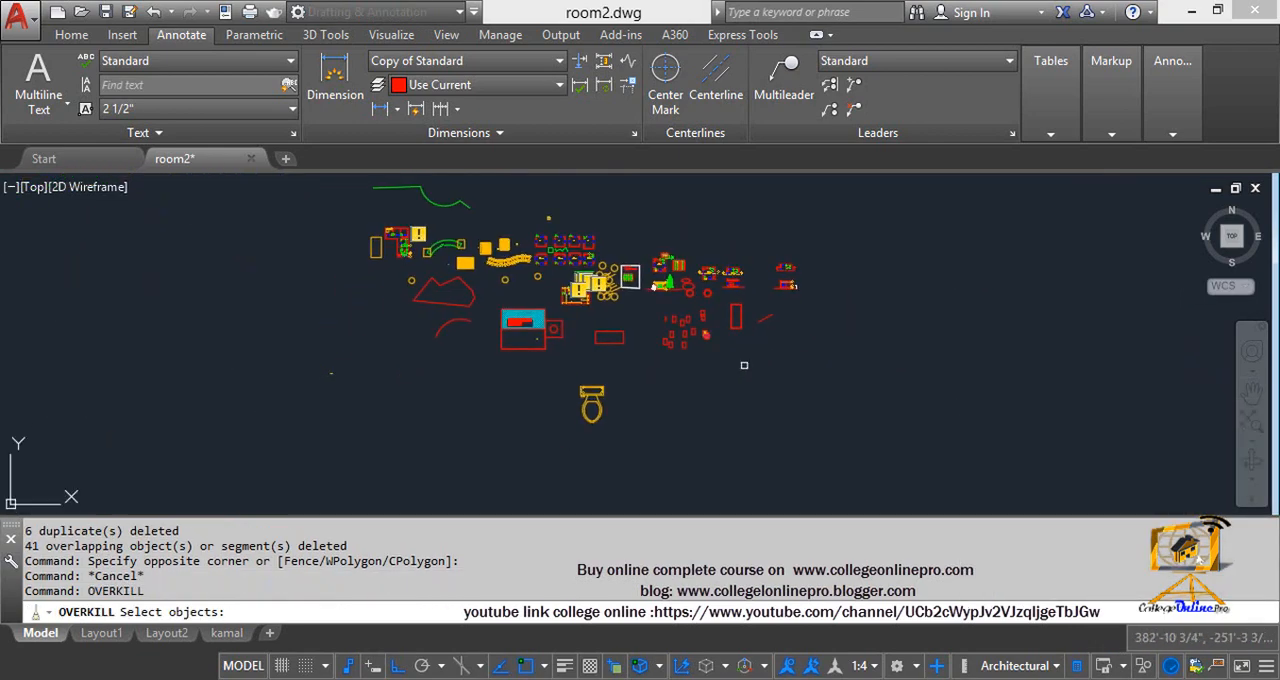
{"action": "left_click", "coordinate": [857, 480]}
{"action": "left_click", "coordinate": [363, 229]}
{"action": "key", "text": "Return"}
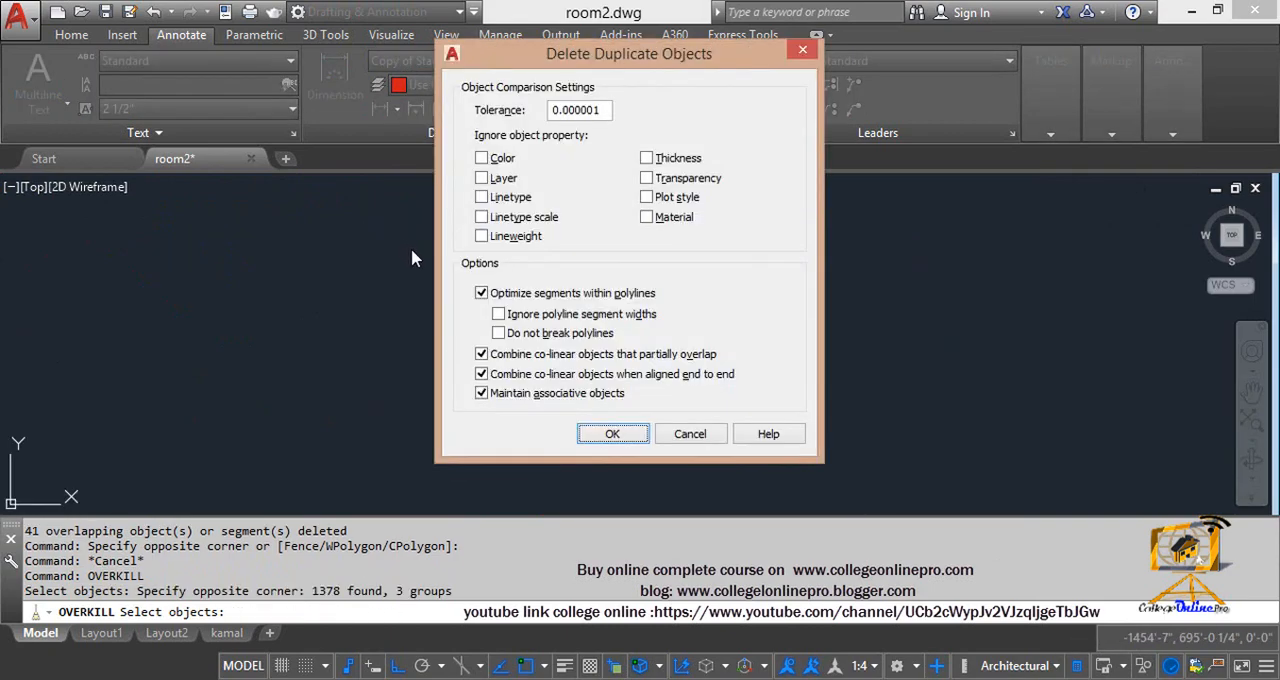
{"action": "left_click", "coordinate": [610, 436]}
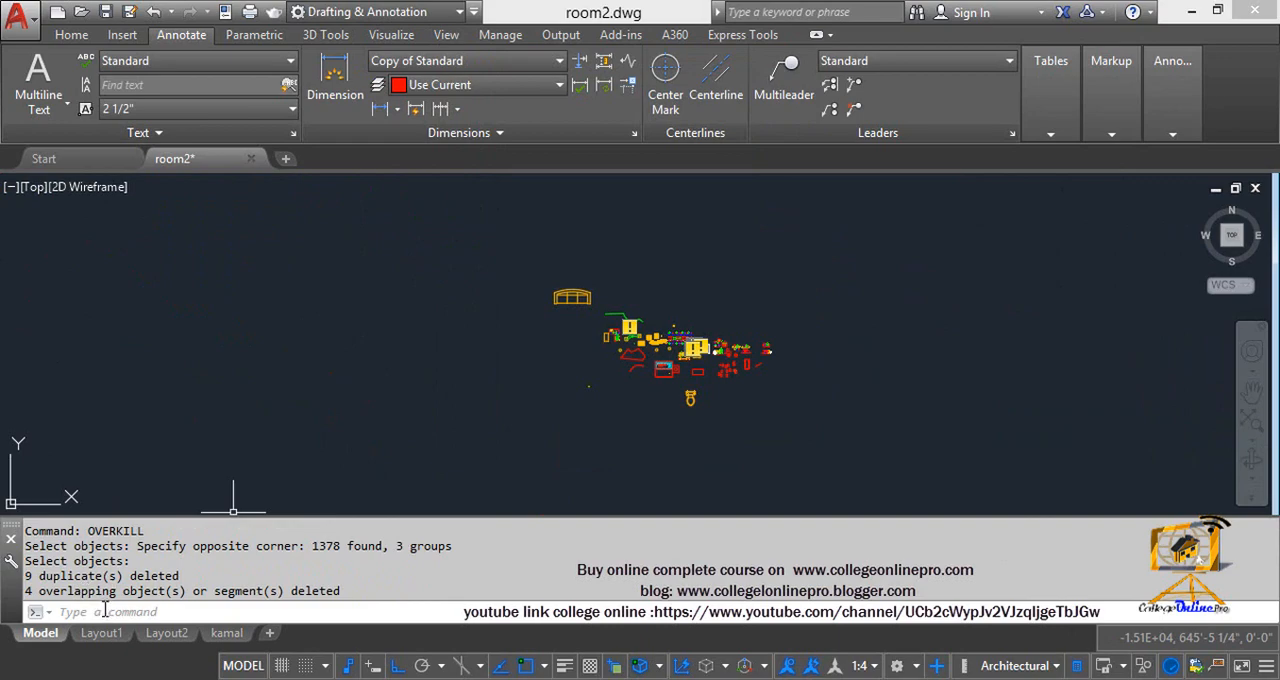
{"action": "scroll", "coordinate": [564, 338], "scroll_direction": "up", "scroll_amount": 8}
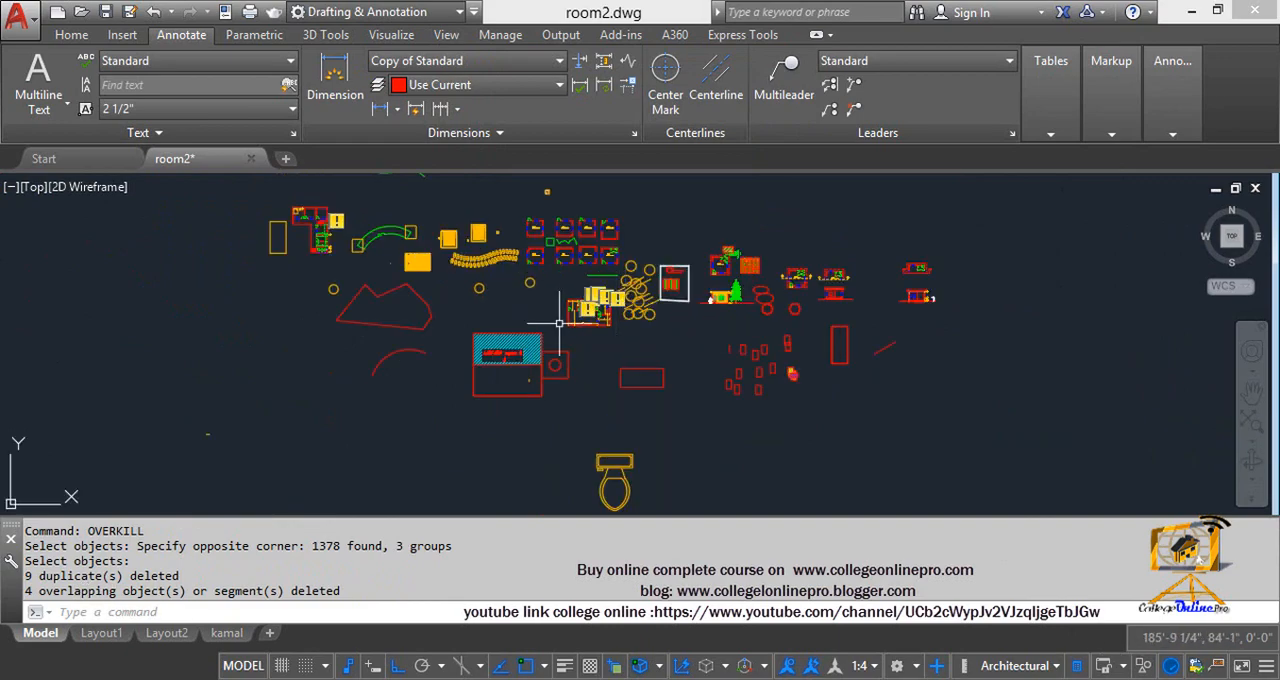
{"action": "mouse_move", "coordinate": [564, 338]}
{"action": "middle_mouse_down"}
{"action": "mouse_move", "coordinate": [588, 238]}
{"action": "mouse_move", "coordinate": [578, 234]}
{"action": "middle_mouse_up"}
{"action": "key", "text": "Escape"}
{"action": "key", "text": "Escape"}
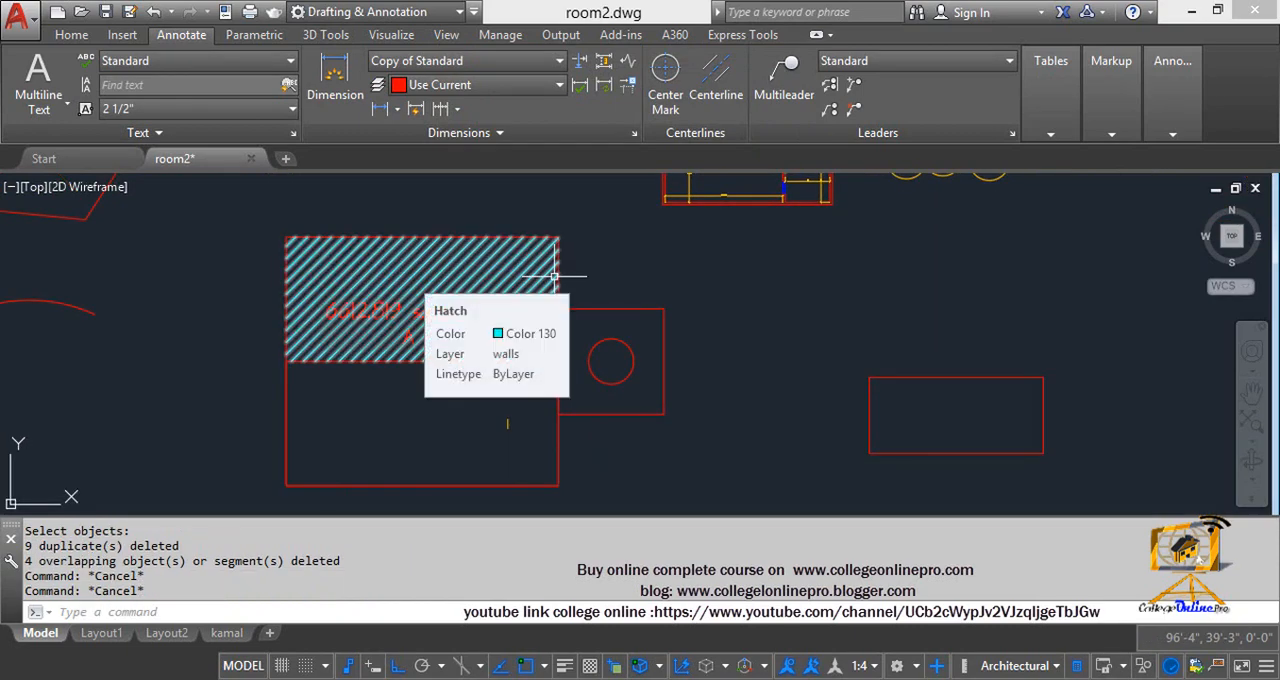
{"action": "key", "text": "Escape"}
{"action": "key", "text": "Escape"}
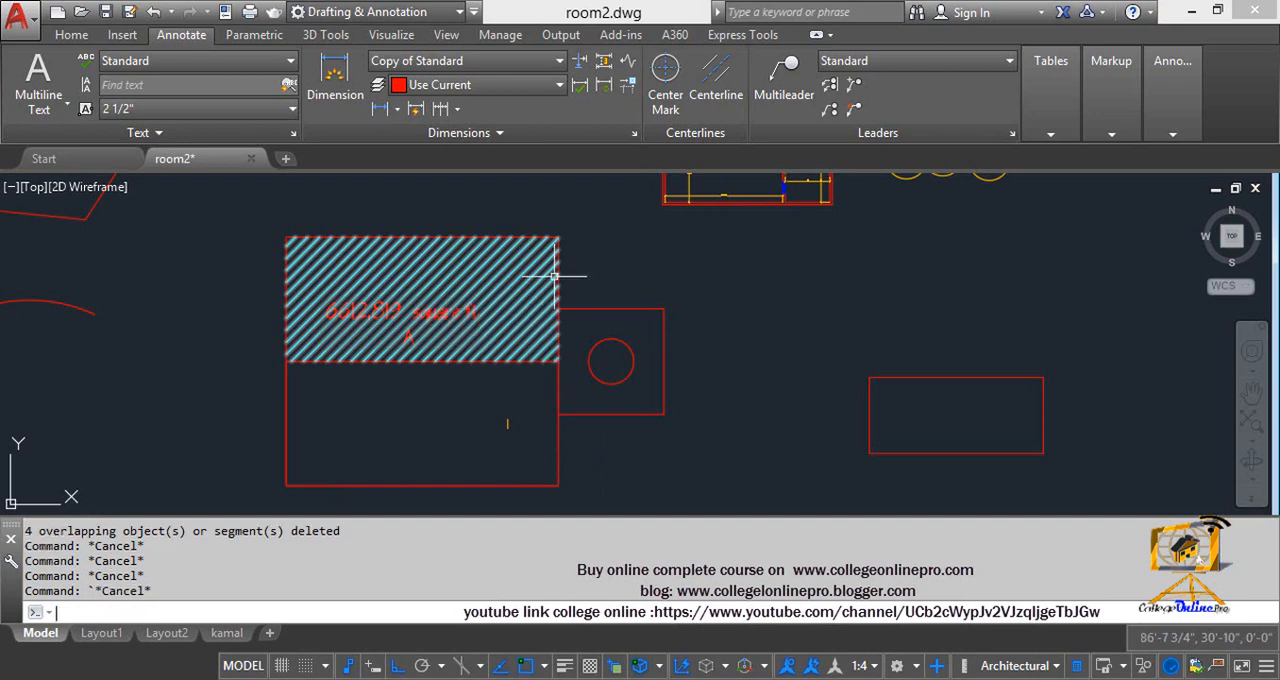
{"action": "key", "text": "Escape"}
{"action": "scroll", "coordinate": [552, 275], "scroll_direction": "down", "scroll_amount": 3}
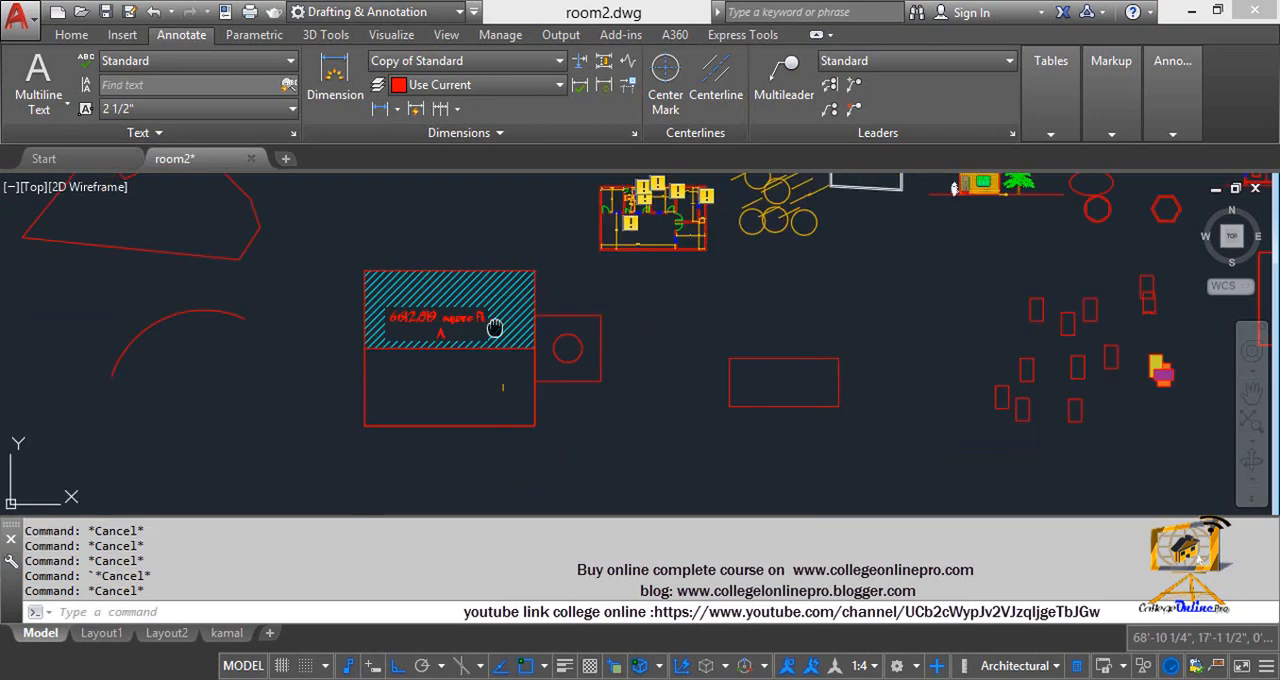
{"action": "scroll", "coordinate": [520, 340], "scroll_direction": "up", "scroll_amount": 5}
{"action": "scroll", "coordinate": [514, 334], "scroll_direction": "down", "scroll_amount": 2}
{"action": "scroll", "coordinate": [577, 400], "scroll_direction": "down", "scroll_amount": 3}
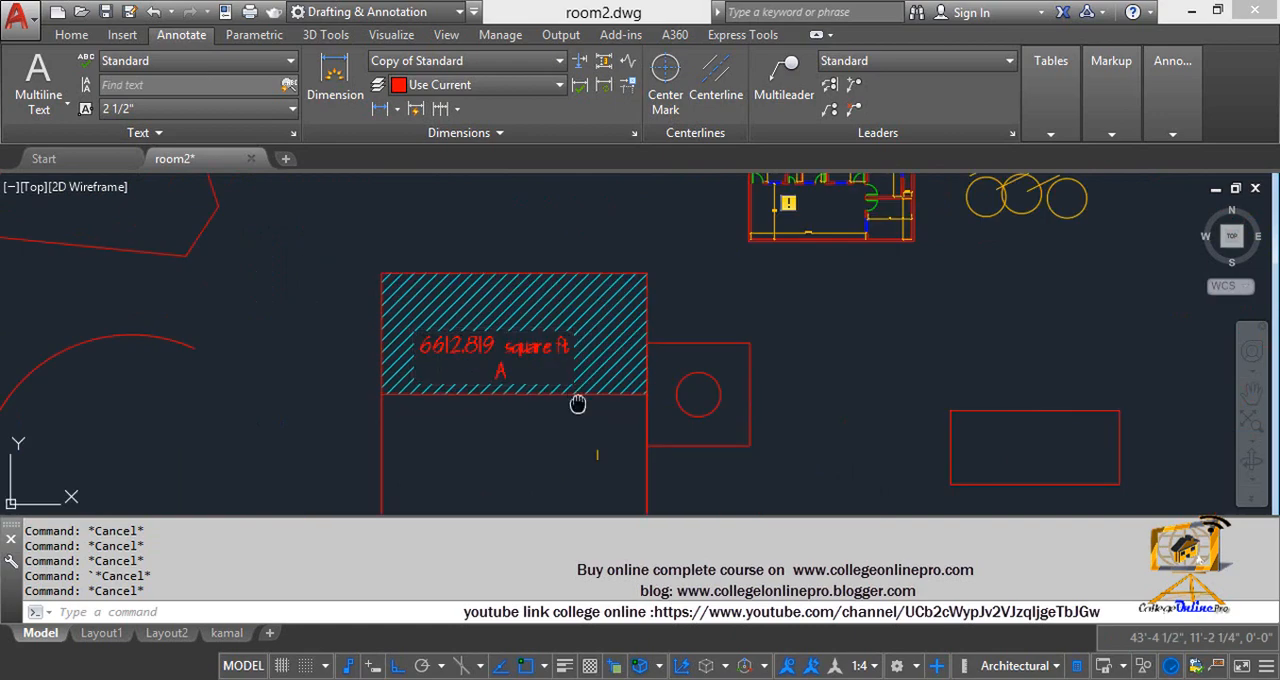
{"action": "scroll", "coordinate": [580, 343], "scroll_direction": "down", "scroll_amount": 2}
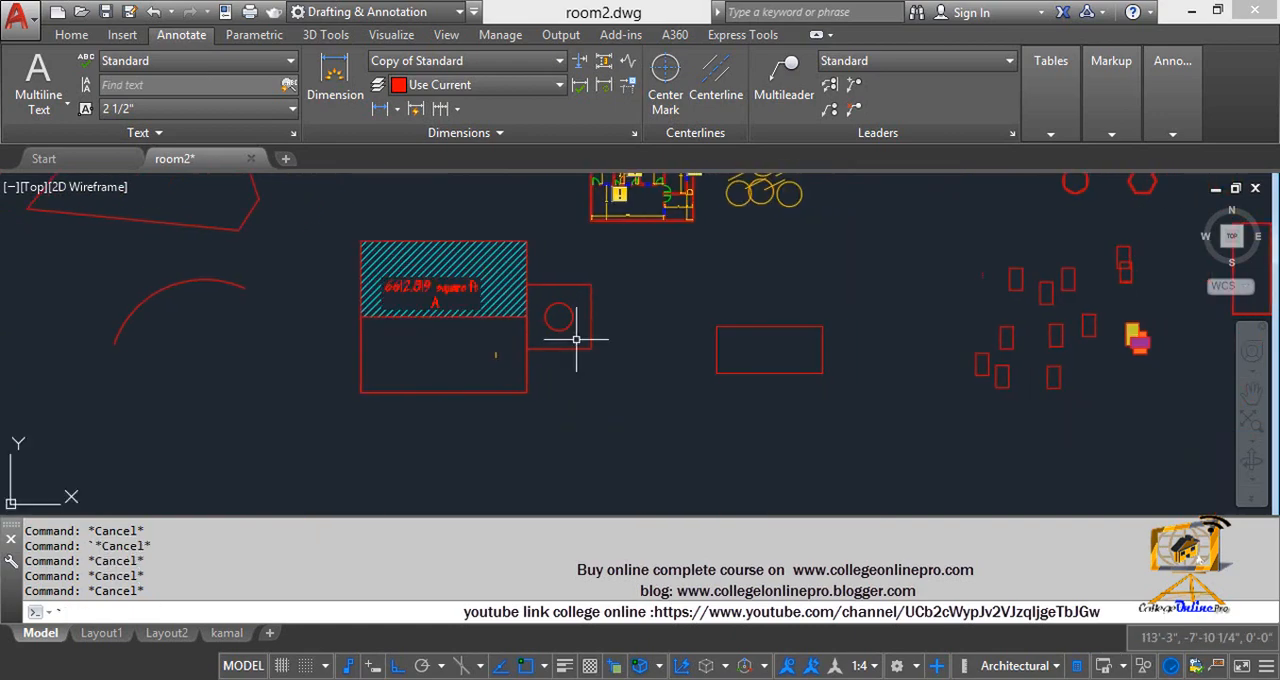
{"action": "type", "text": "urge"}
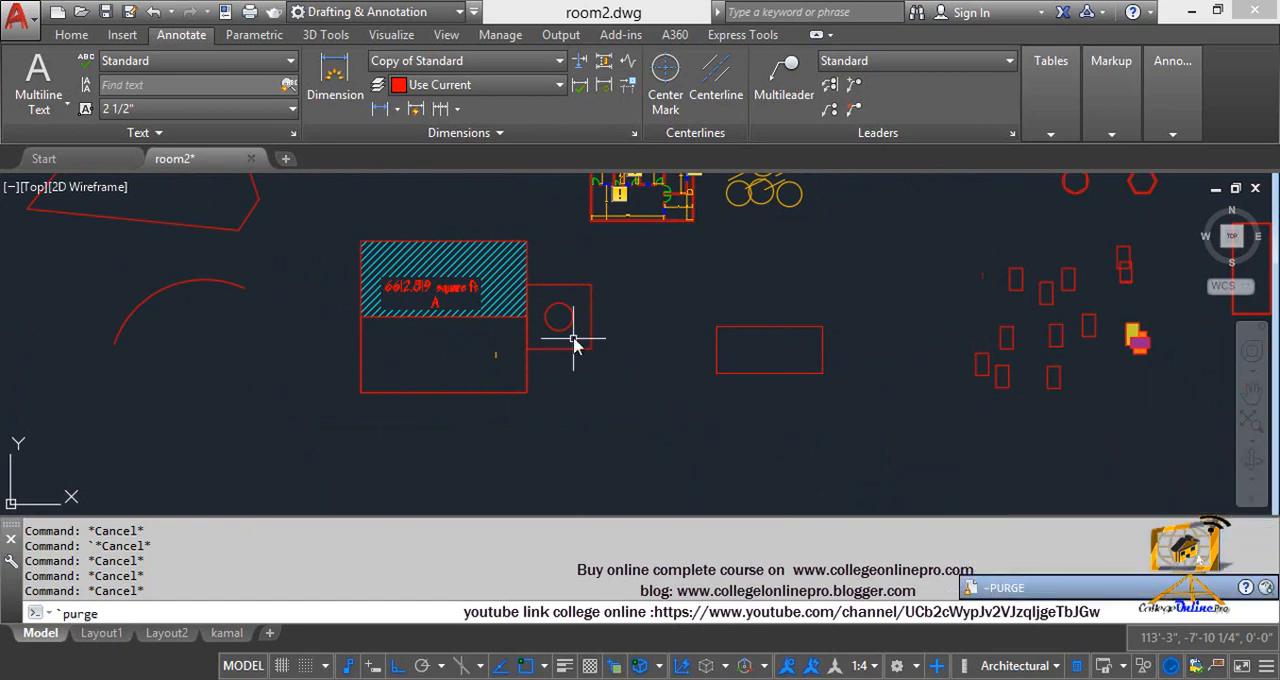
{"action": "key", "text": "Return"}
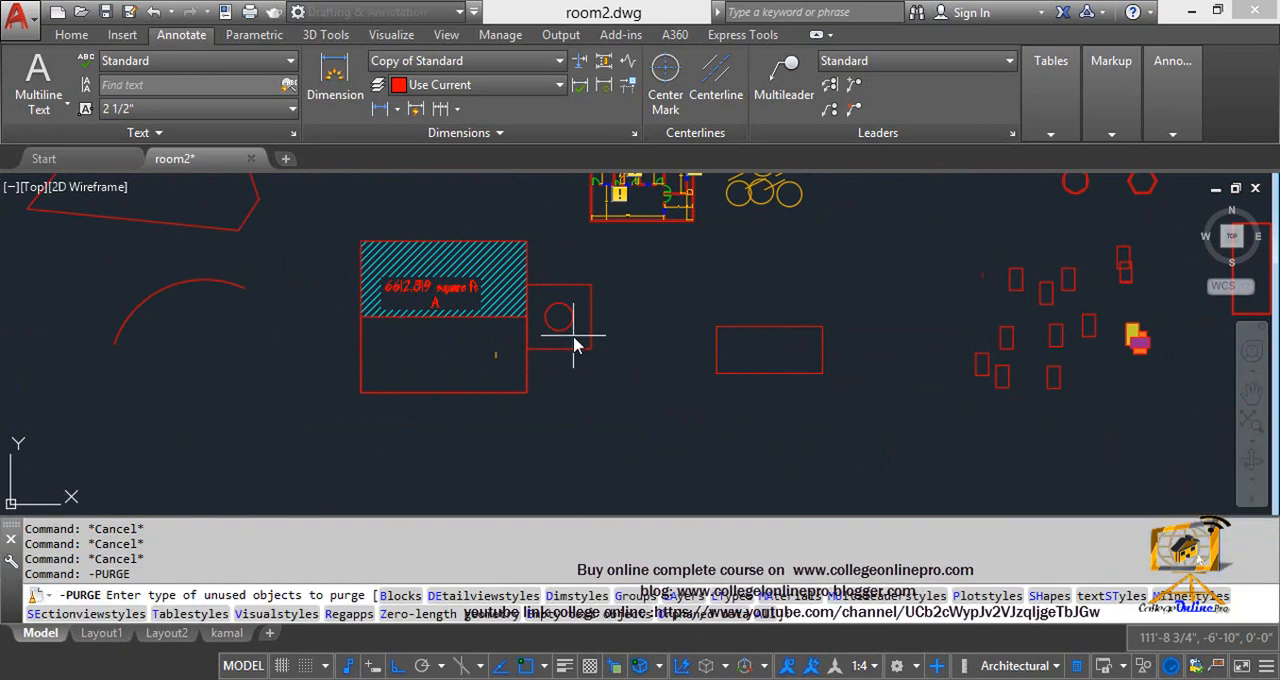
{"action": "key", "text": "Escape"}
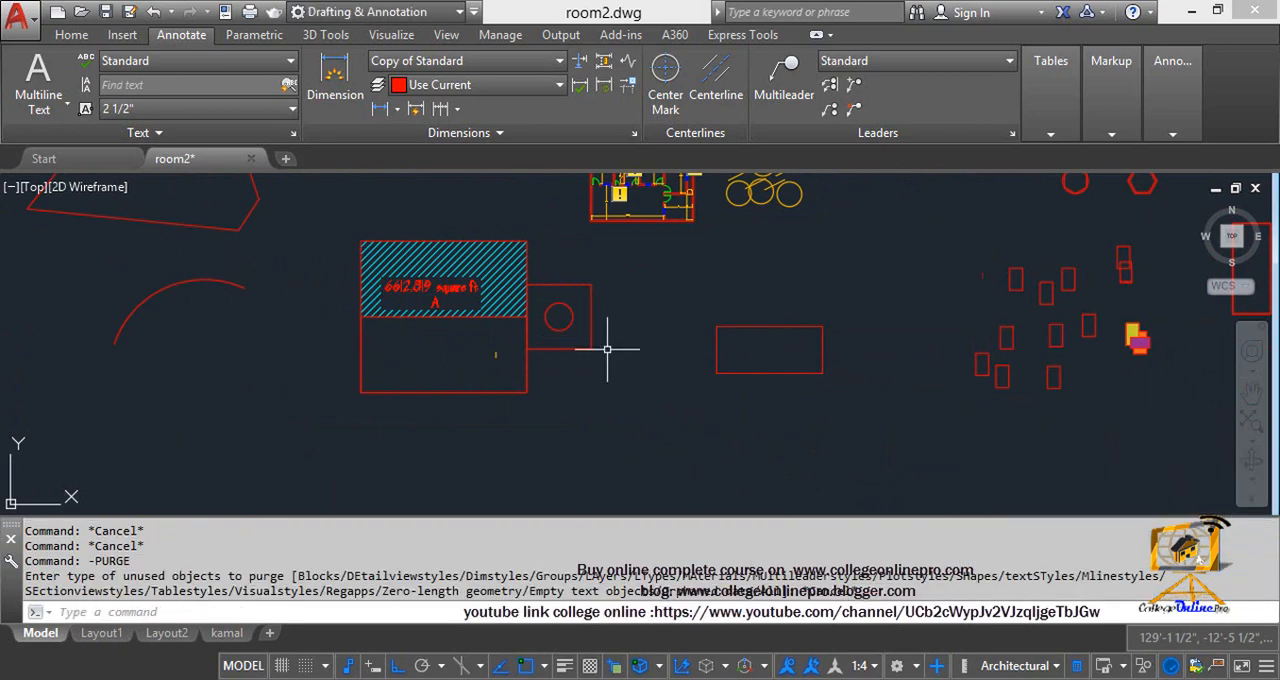
{"action": "type", "text": "dc"}
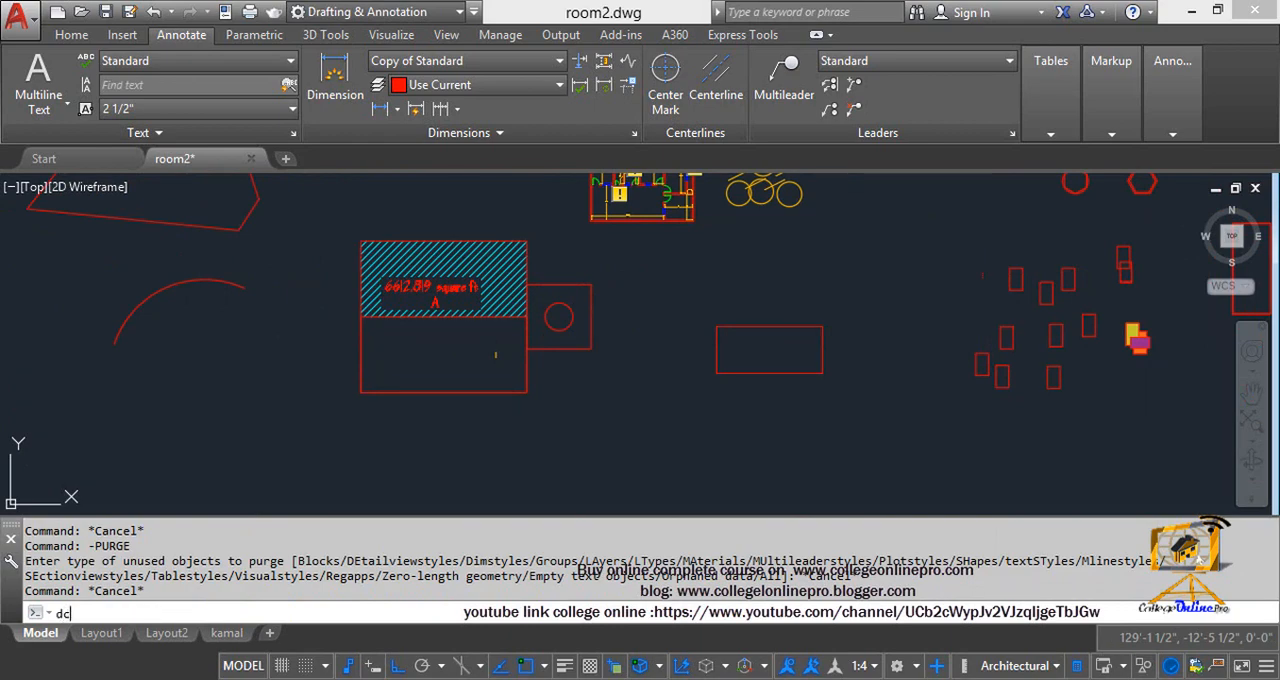
{"action": "key", "text": "Return"}
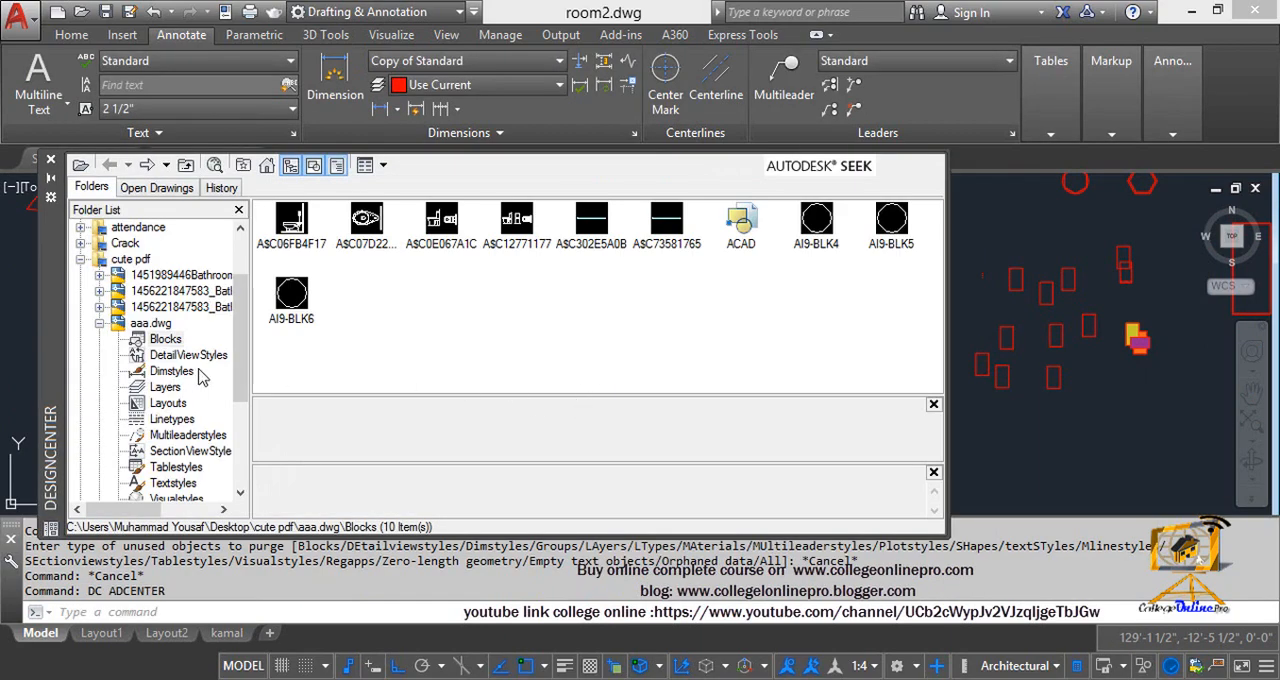
{"action": "left_click", "coordinate": [141, 276]}
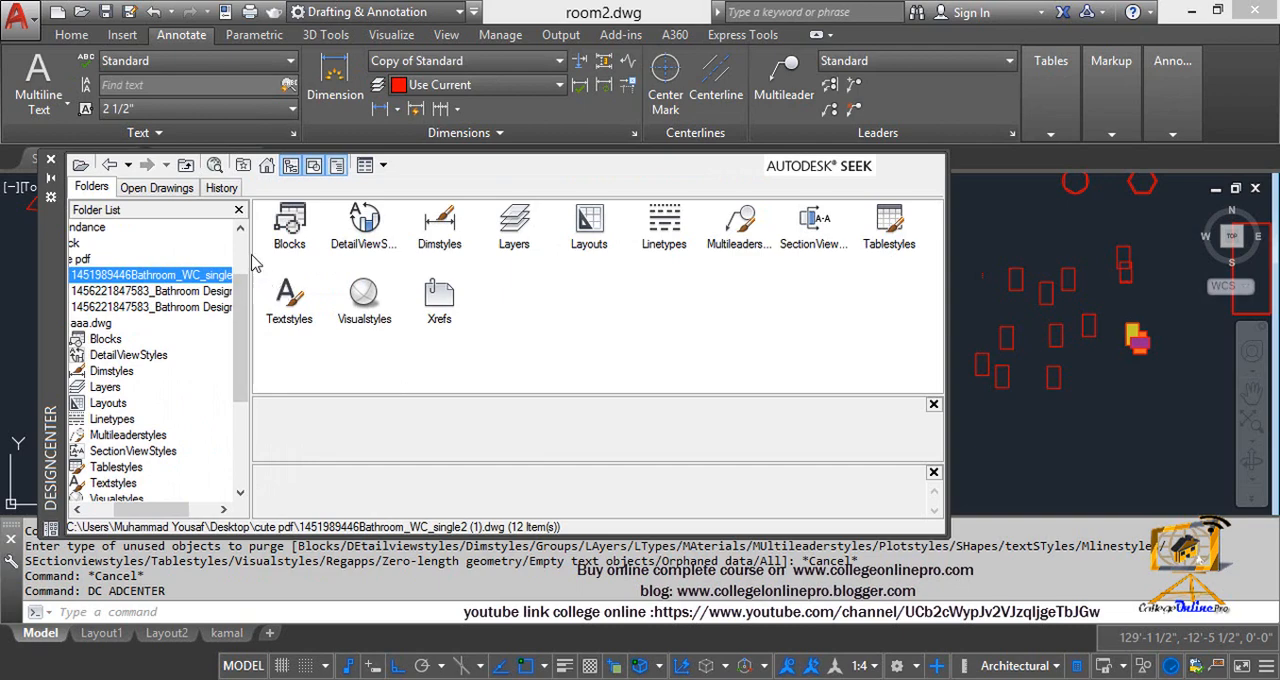
Go through the selected bathroom drawing's content categories in DesignCenter, including Blocks, Dimstyles, Layers, Layouts, Linetypes and Visualstyles, and close the palette
{"action": "left_click", "coordinate": [289, 228]}
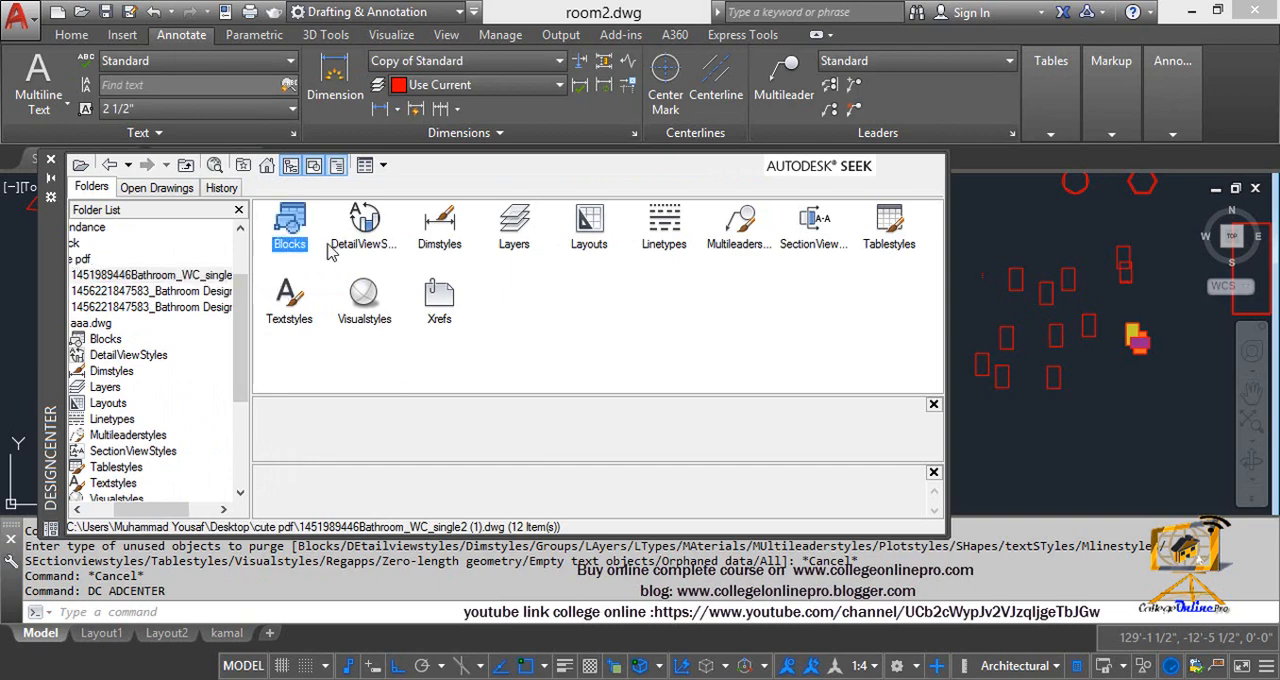
{"action": "left_click", "coordinate": [364, 230]}
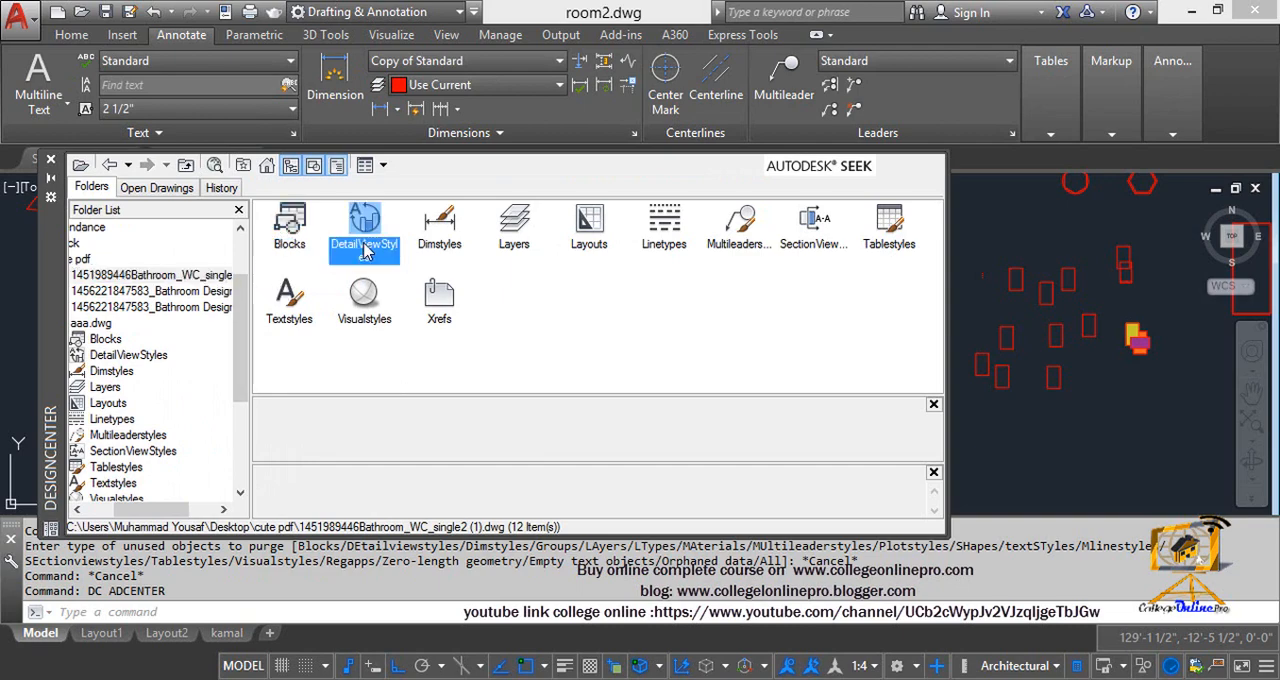
{"action": "left_click", "coordinate": [450, 244]}
{"action": "left_click", "coordinate": [516, 240]}
{"action": "left_click", "coordinate": [580, 248]}
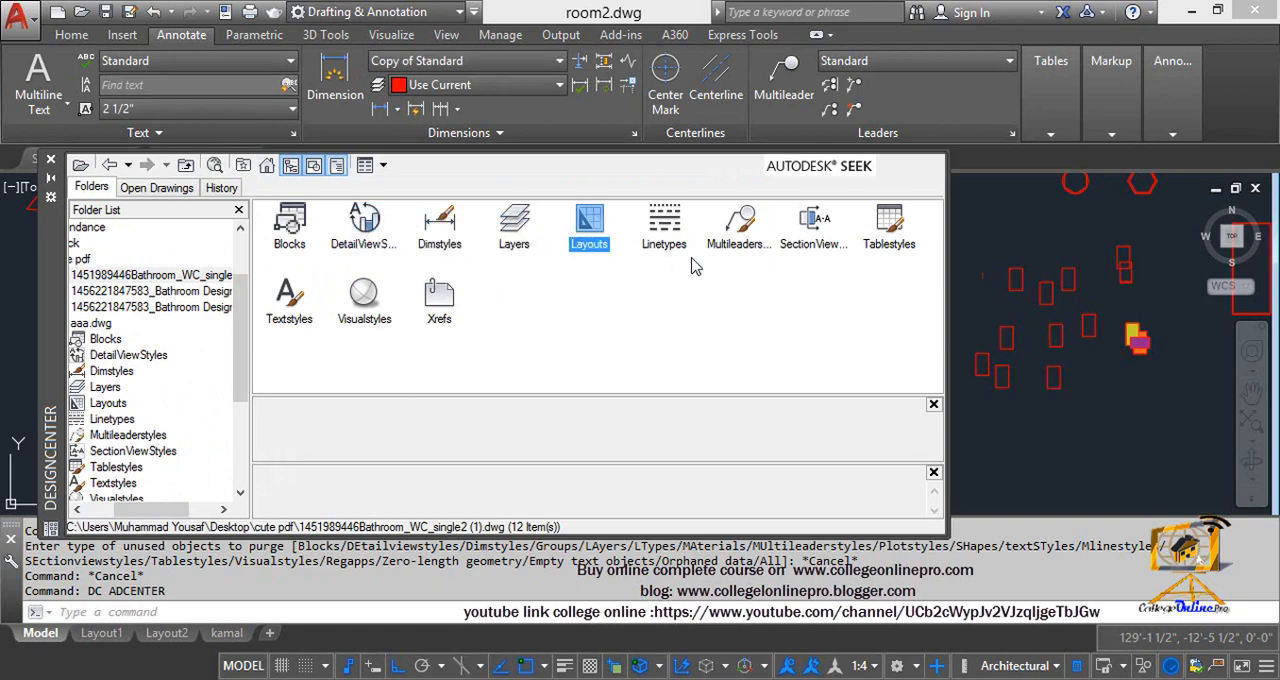
{"action": "left_click", "coordinate": [670, 245]}
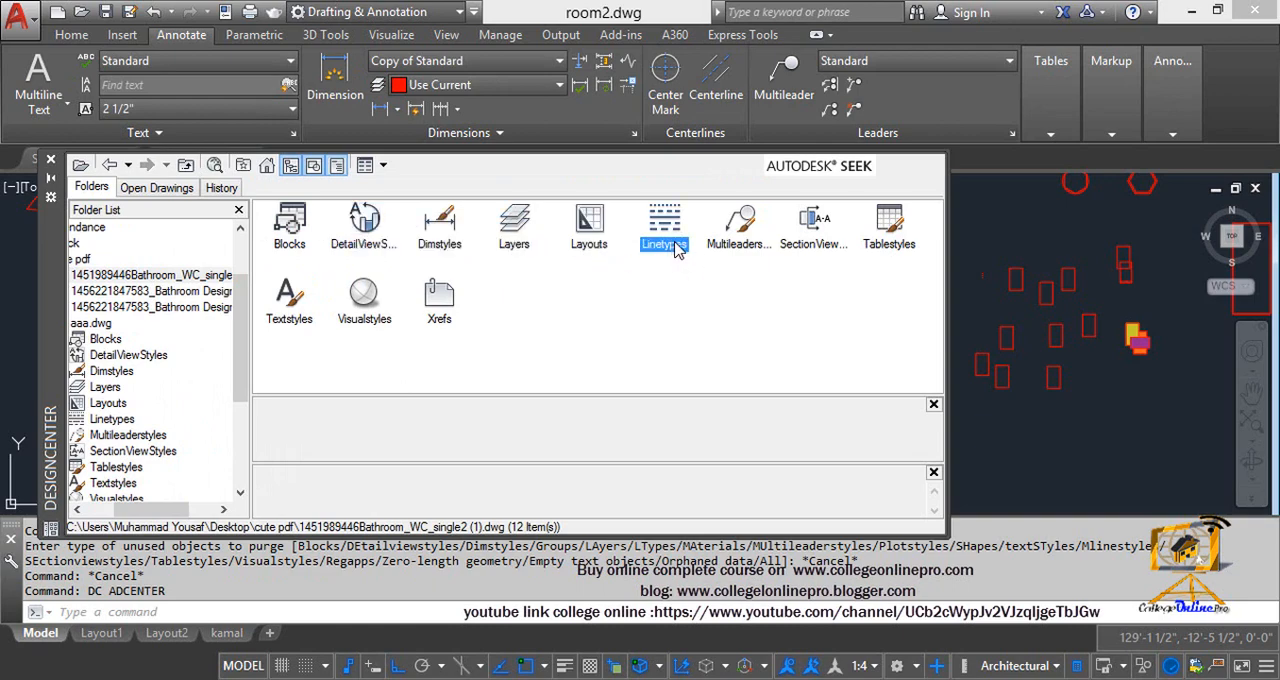
{"action": "left_click", "coordinate": [720, 250]}
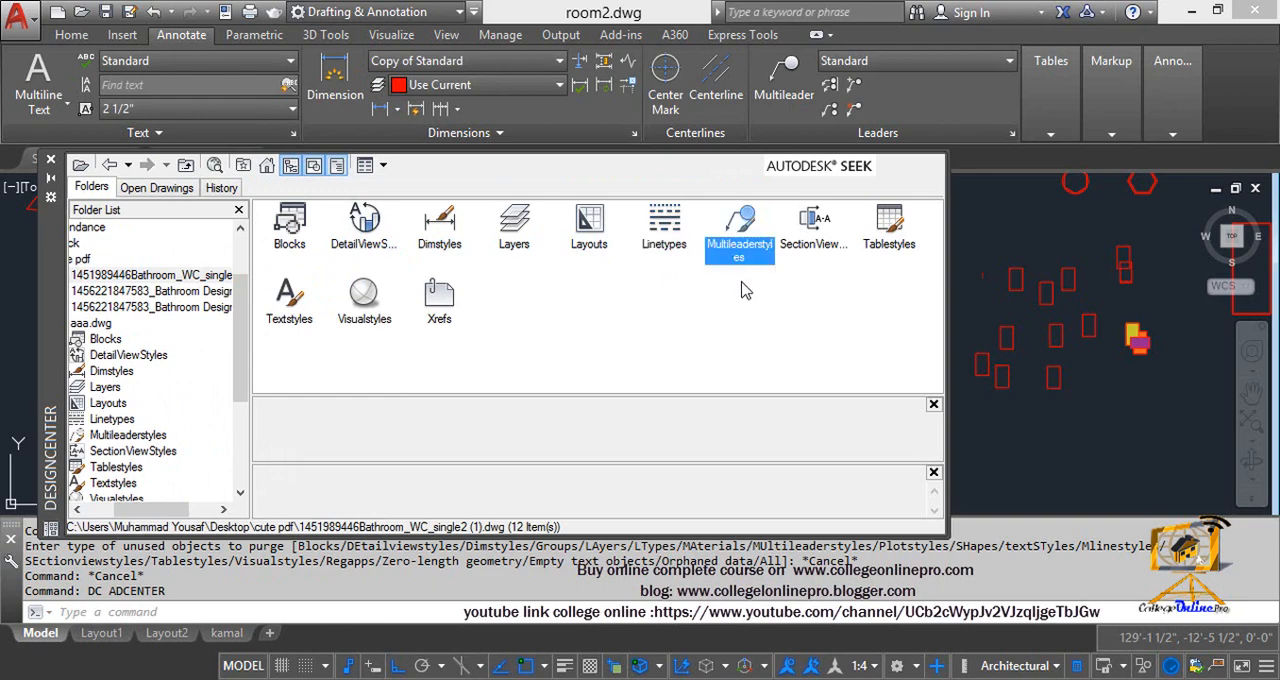
{"action": "left_click", "coordinate": [820, 246]}
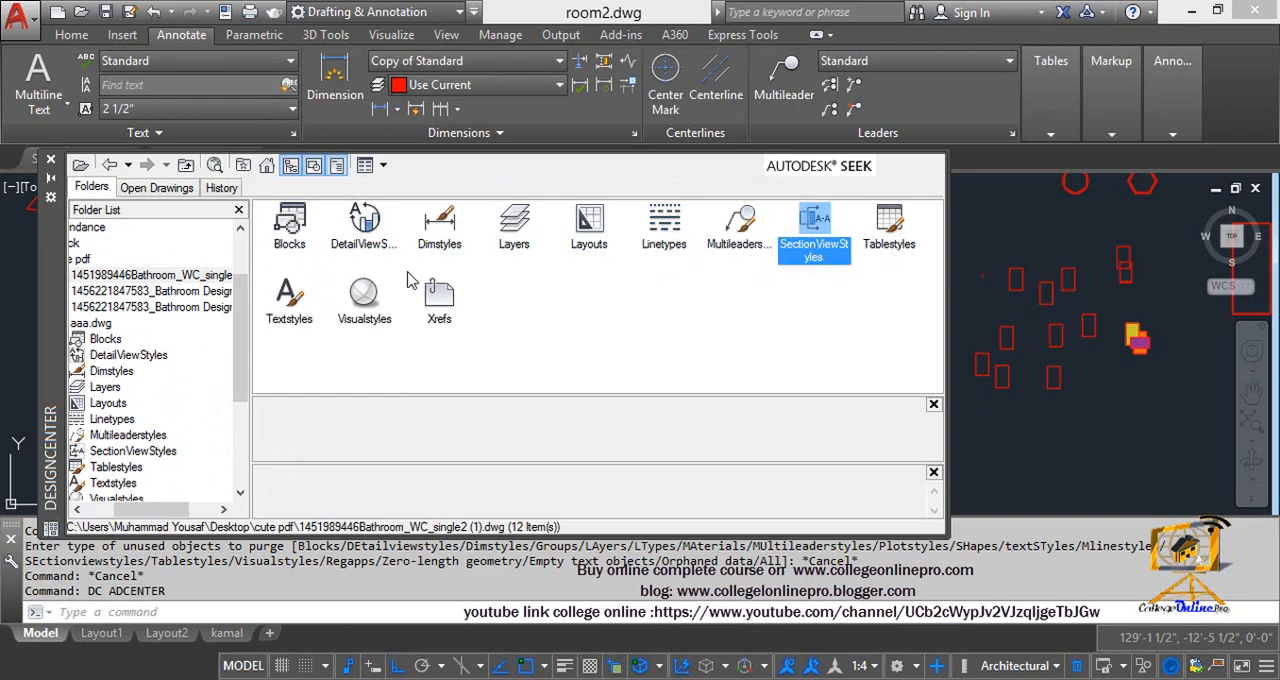
{"action": "left_click", "coordinate": [372, 292]}
{"action": "left_click", "coordinate": [285, 318]}
{"action": "left_click", "coordinate": [378, 314]}
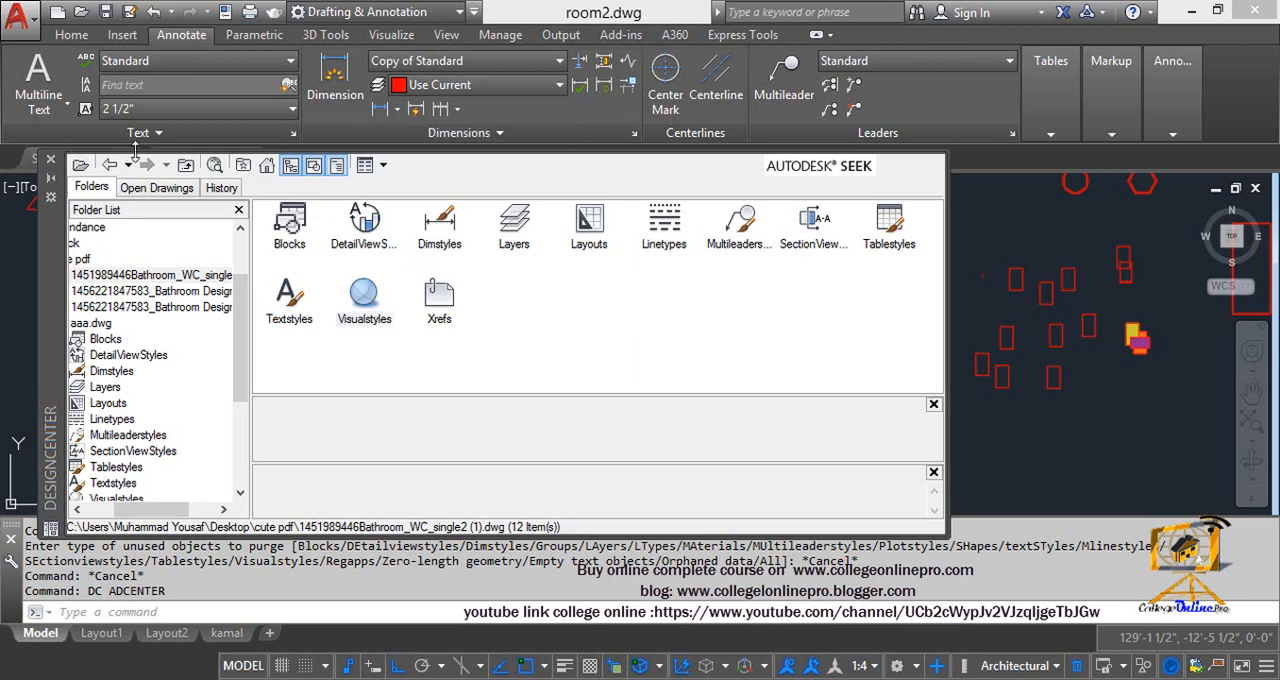
{"action": "left_click", "coordinate": [51, 160]}
Purge all unused named items from the drawing with Purge, keeping Confirm each item to be purged enabled and approving all items at once
{"action": "middle_click_drag", "start_coordinate": [629, 366], "coordinate": [617, 383]}
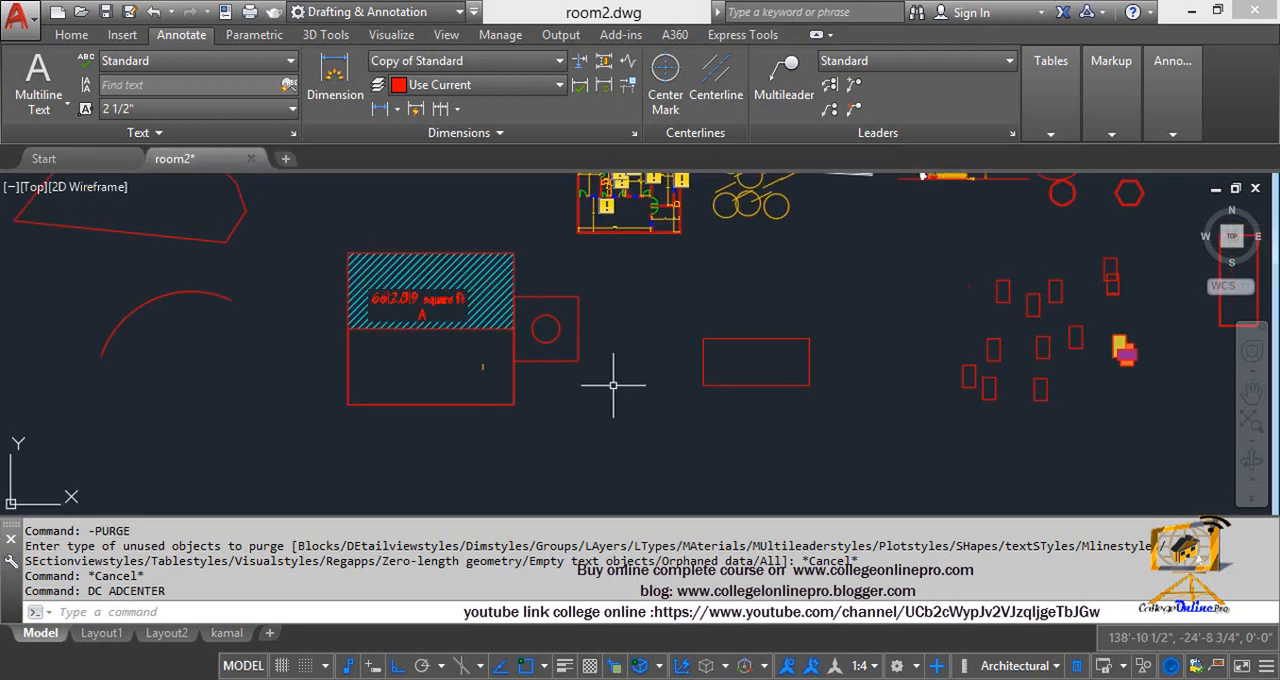
{"action": "type", "text": "PURg"}
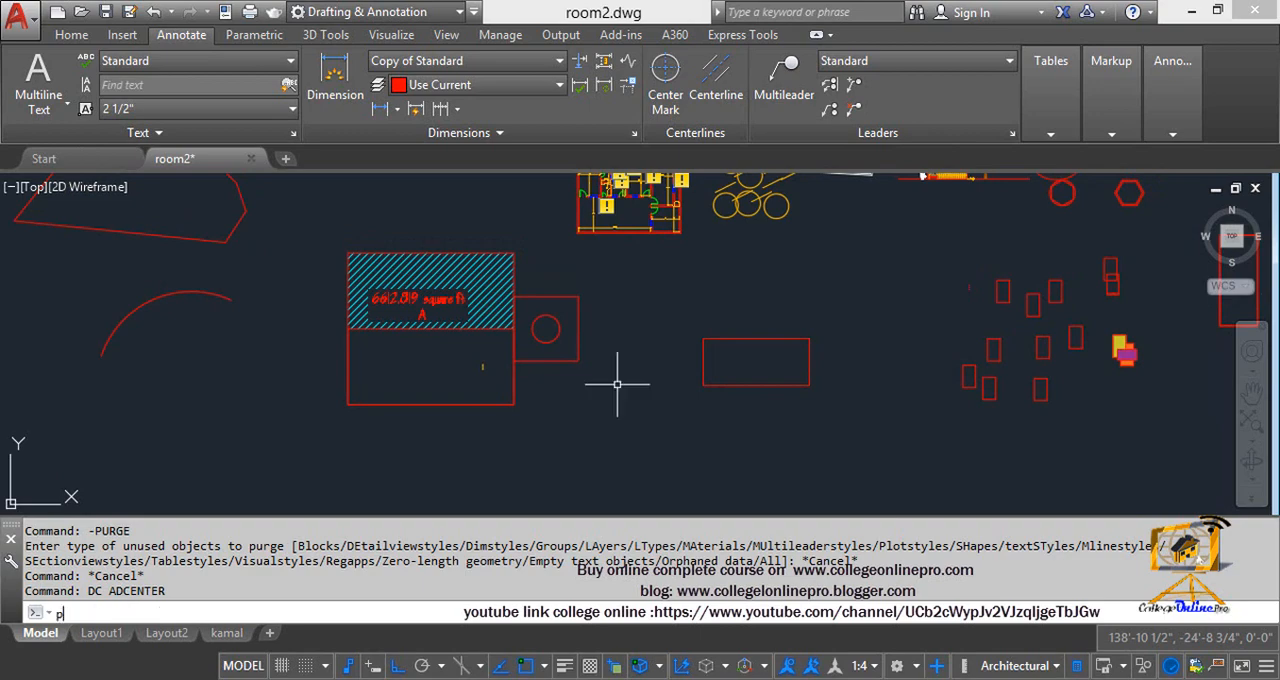
{"action": "type", "text": "E"}
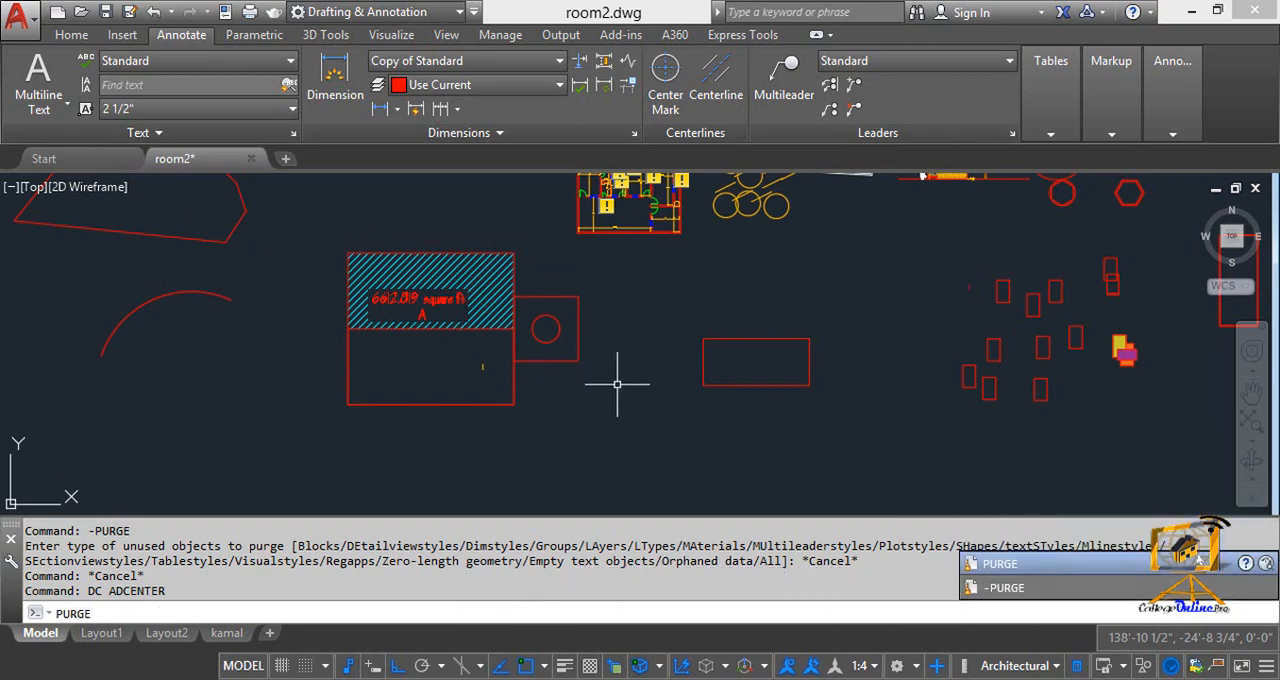
{"action": "key", "text": "Return"}
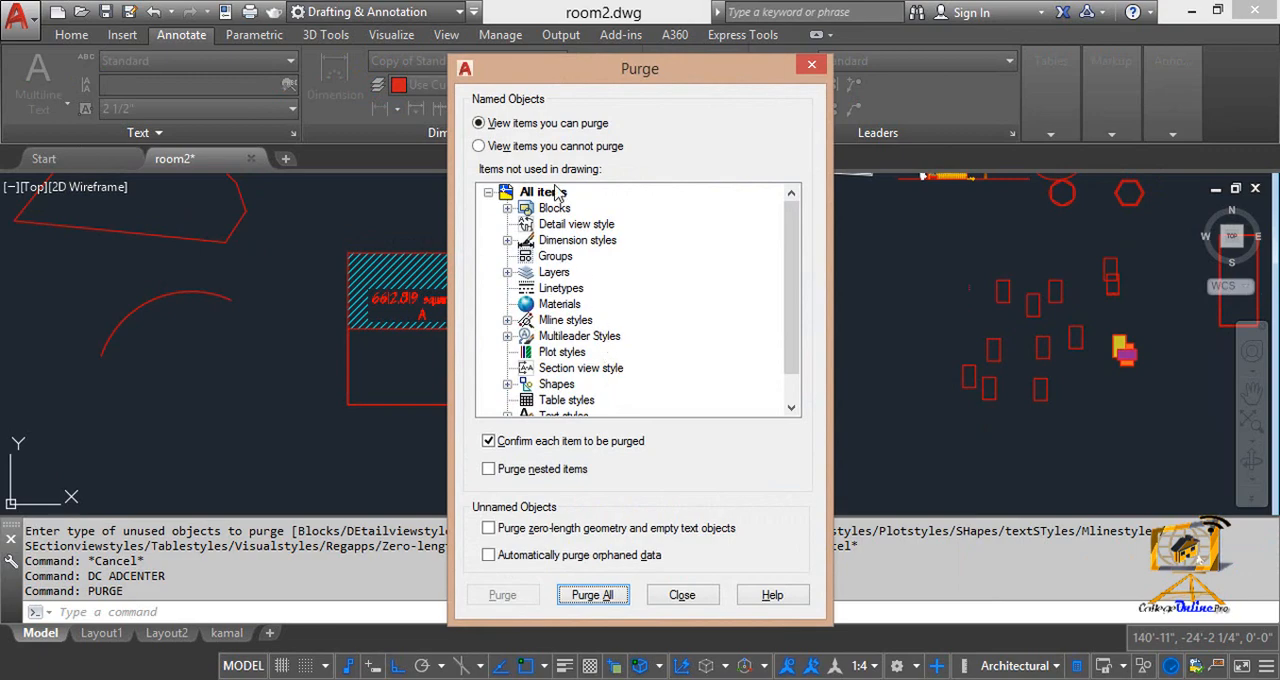
{"action": "left_click_drag", "start_coordinate": [794, 286], "coordinate": [791, 345]}
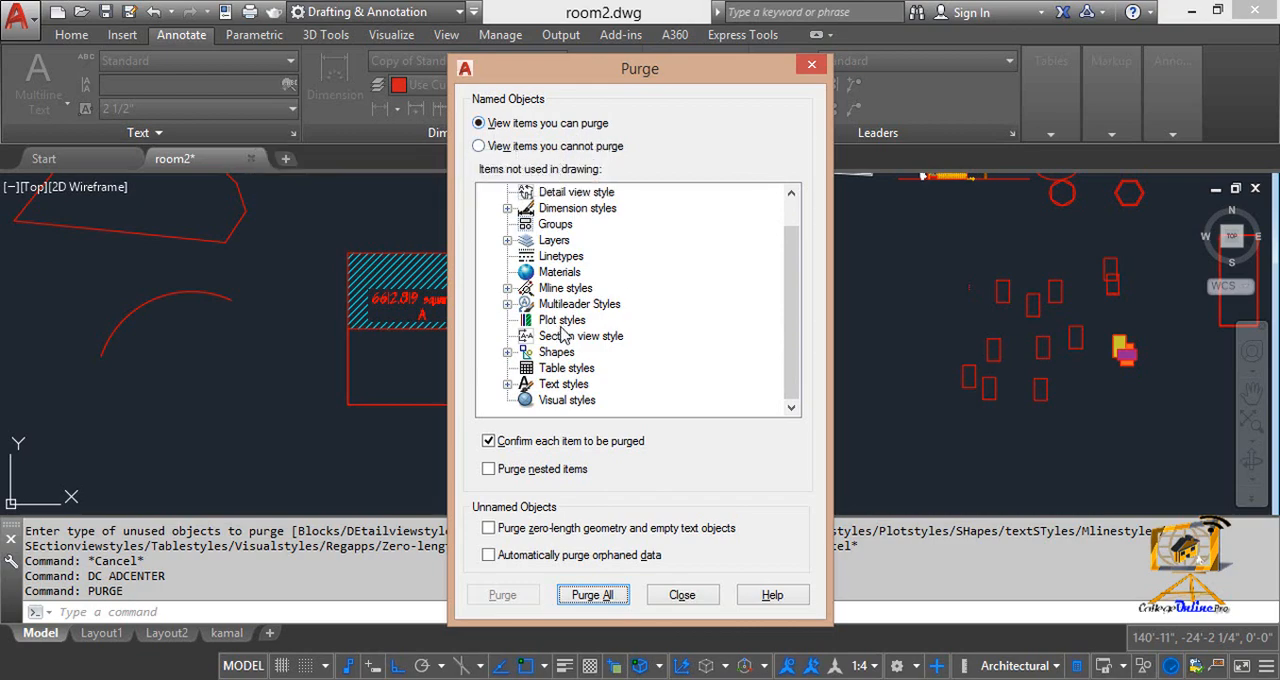
{"action": "left_click_drag", "start_coordinate": [791, 314], "coordinate": [793, 262]}
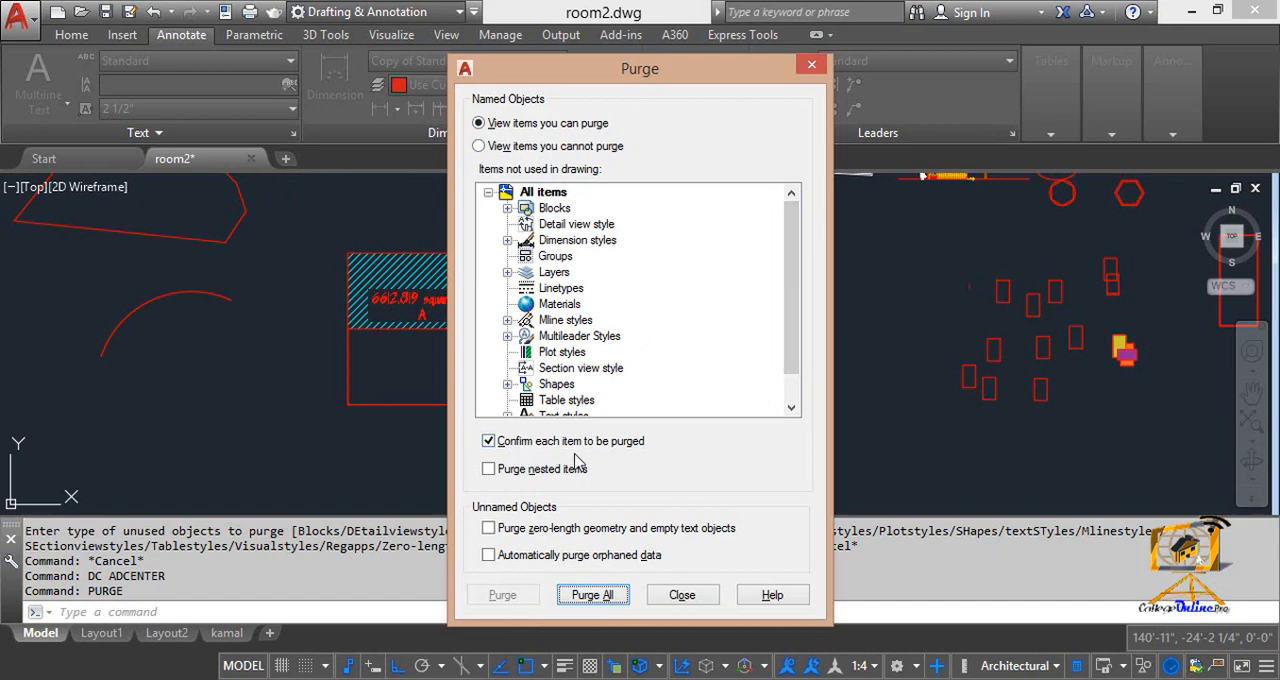
{"action": "left_click", "coordinate": [489, 442]}
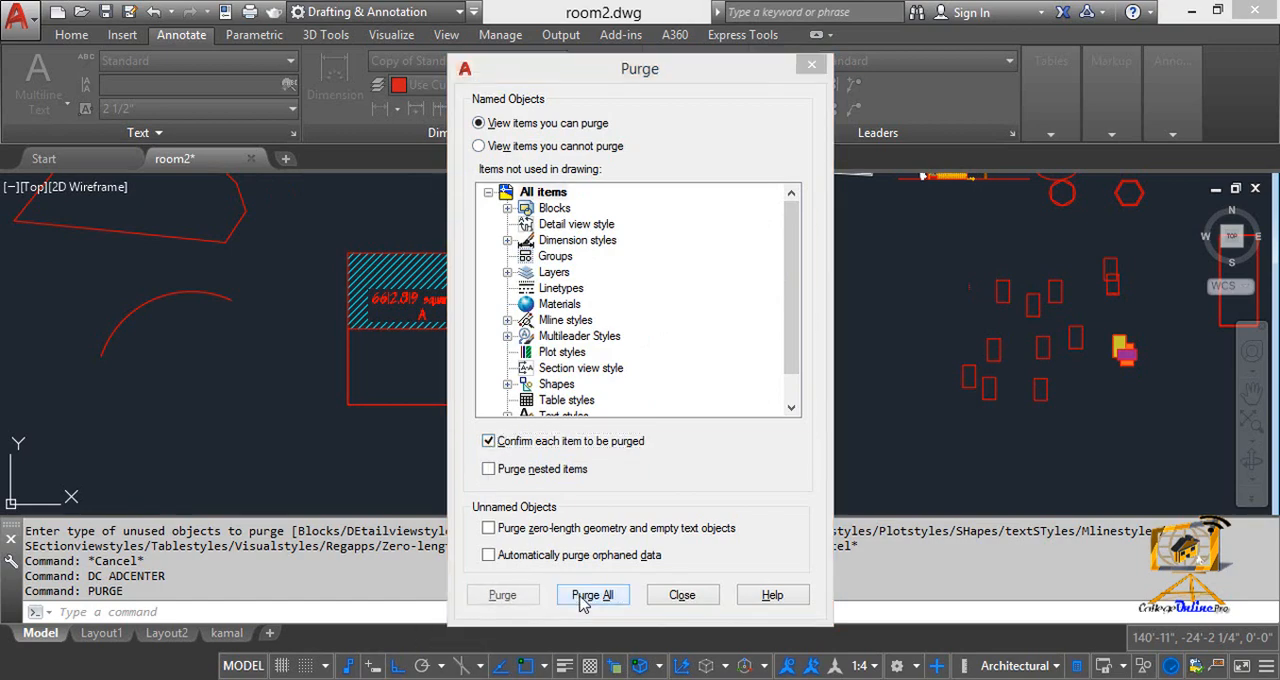
{"action": "left_click", "coordinate": [590, 596]}
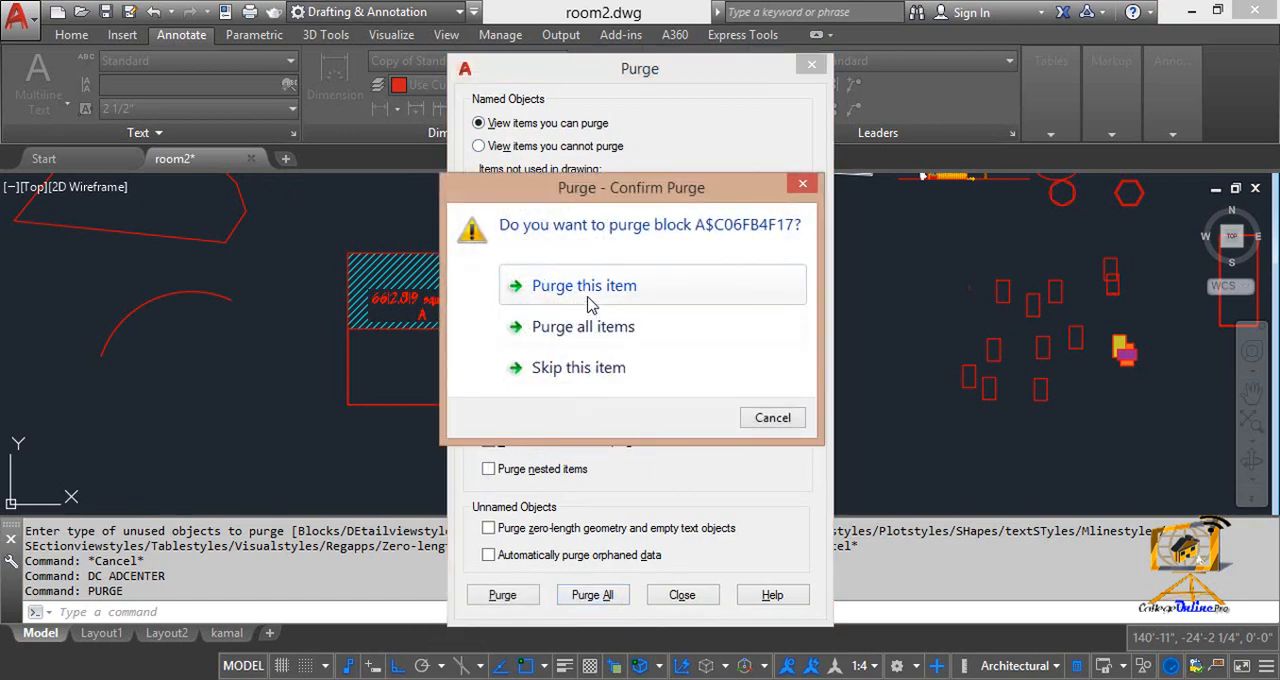
{"action": "left_click", "coordinate": [590, 332]}
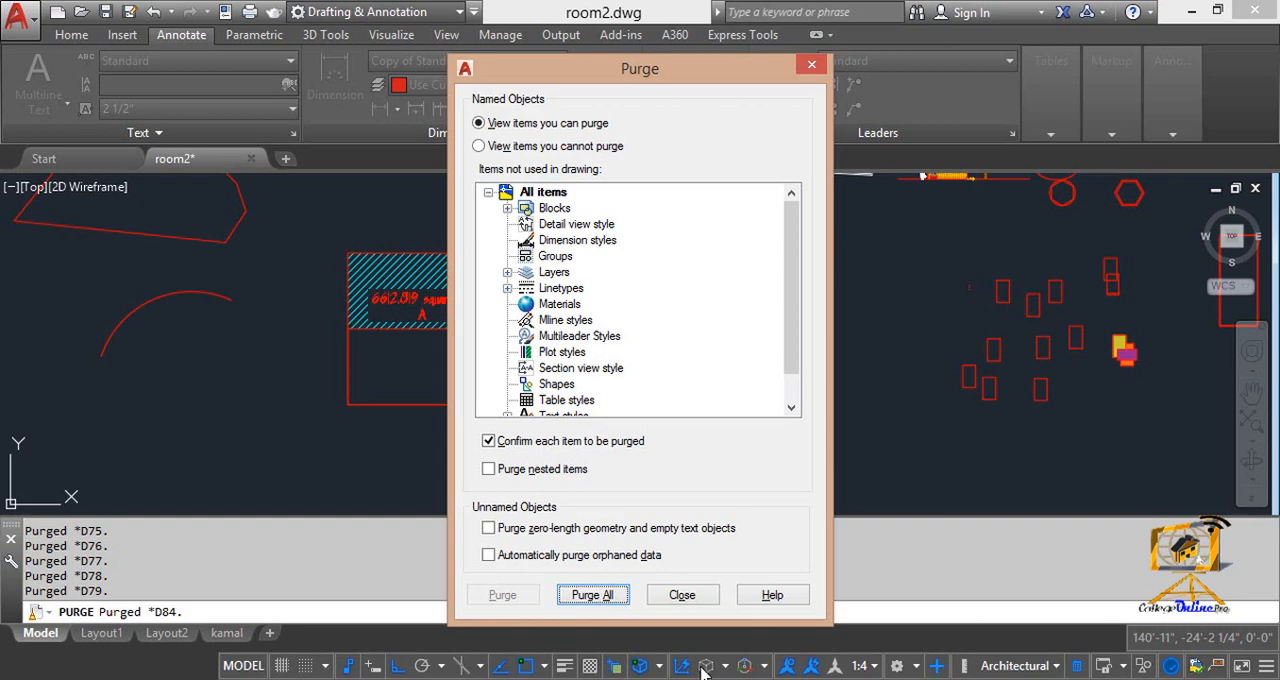
{"action": "left_click", "coordinate": [680, 594]}
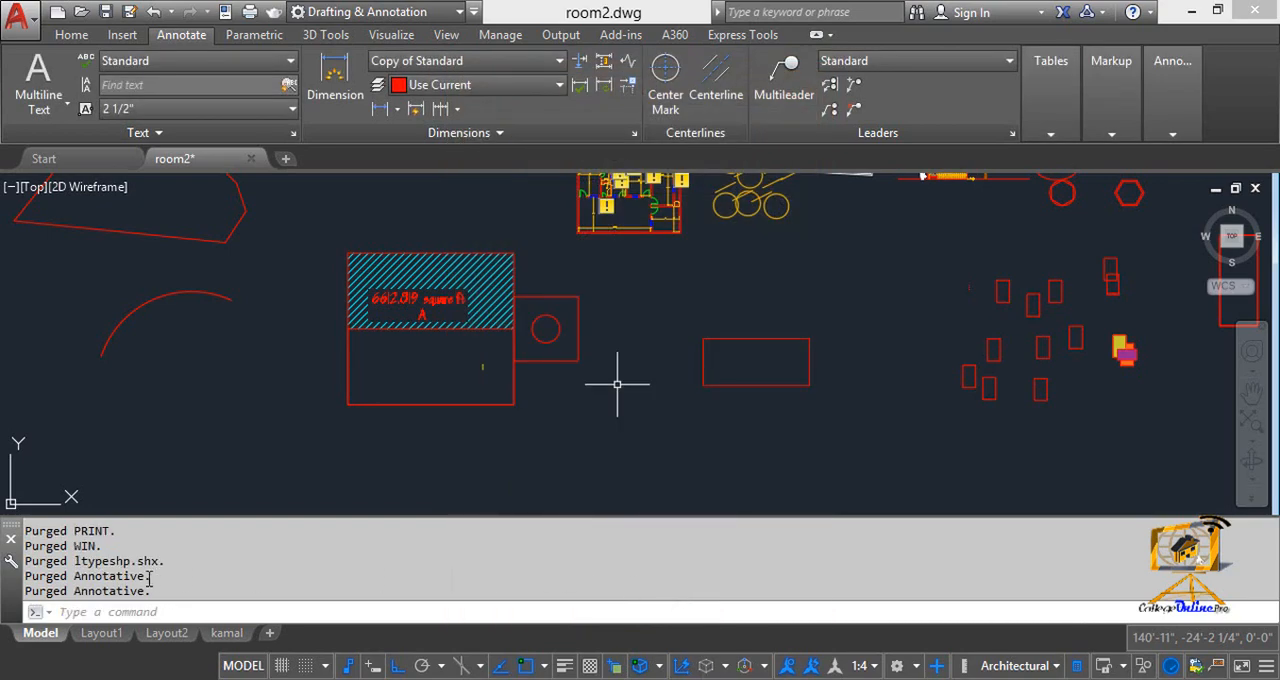
Examine the list of purged blocks, dimension styles, layers, shapes and text styles in the command history
{"action": "scroll", "coordinate": [120, 568], "scroll_direction": "up", "scroll_amount": 5}
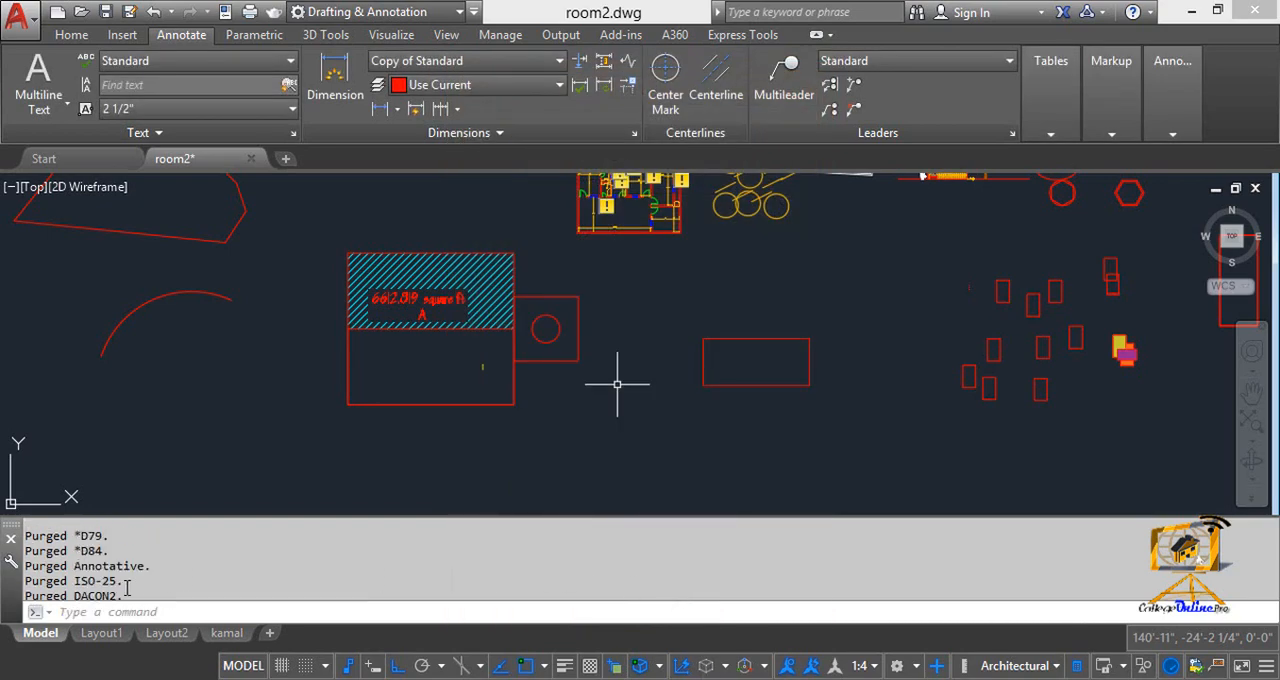
{"action": "scroll", "coordinate": [91, 560], "scroll_direction": "up", "scroll_amount": 6}
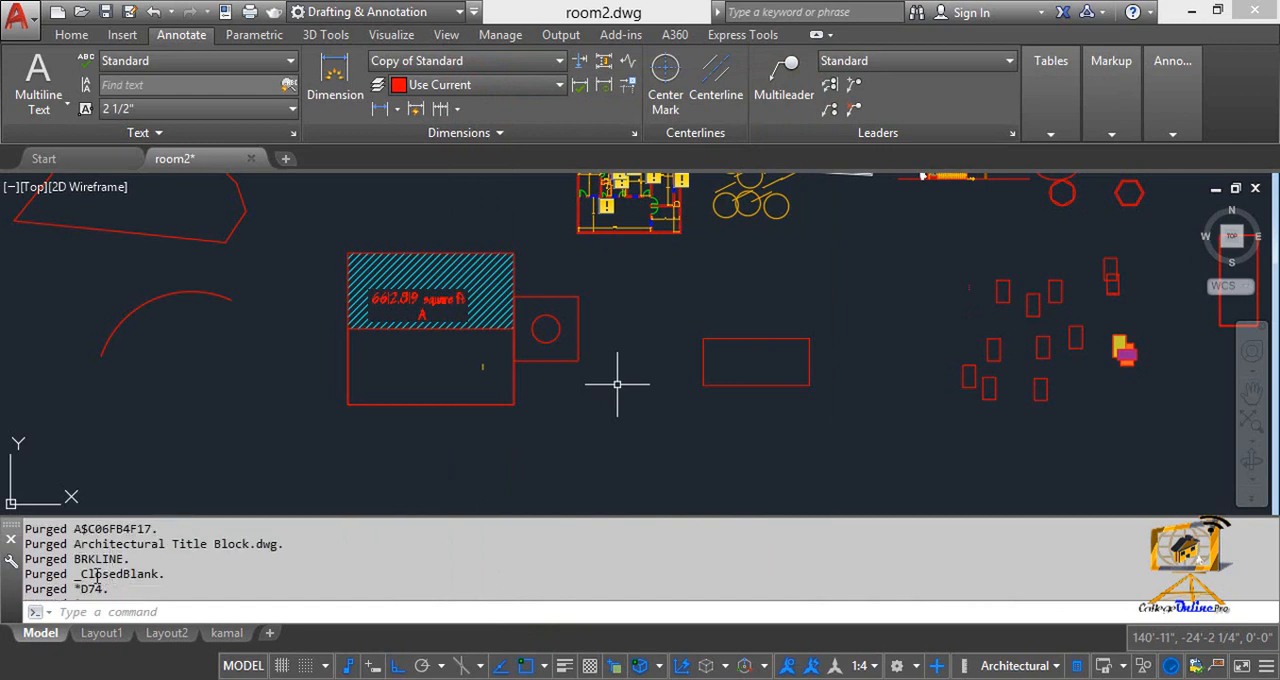
{"action": "scroll", "coordinate": [81, 574], "scroll_direction": "up", "scroll_amount": 2}
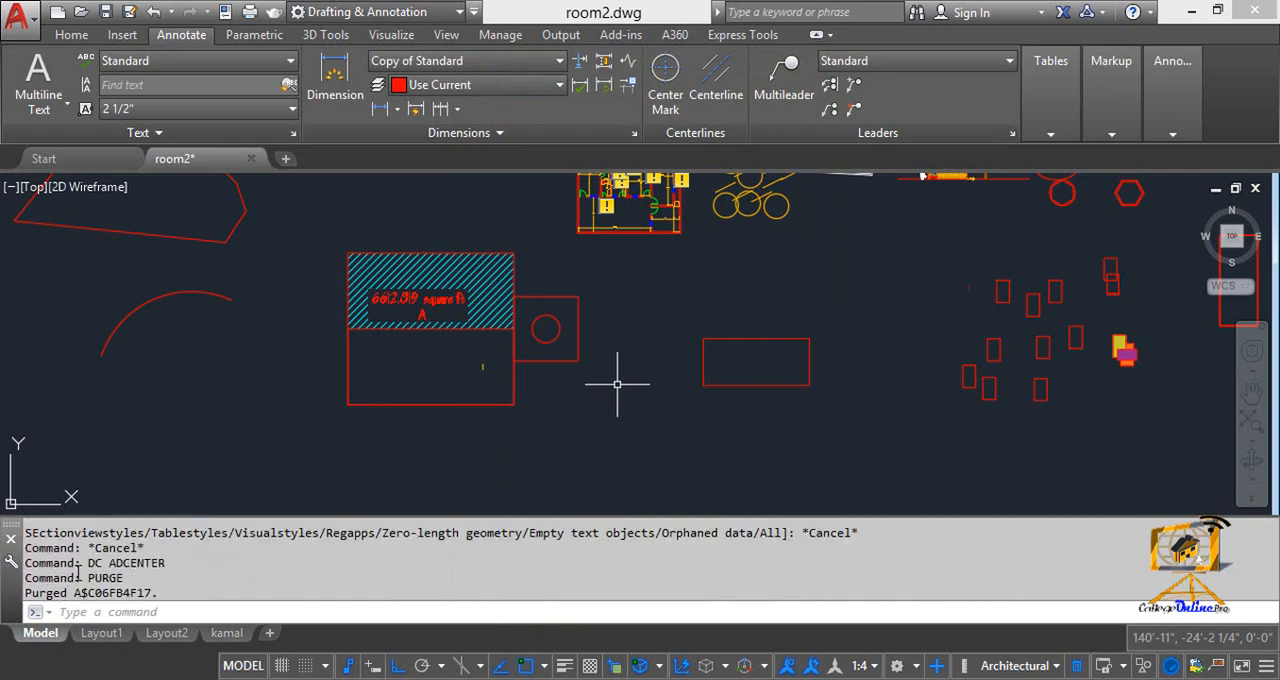
{"action": "scroll", "coordinate": [75, 570], "scroll_direction": "down", "scroll_amount": 1}
{"action": "scroll", "coordinate": [65, 540], "scroll_direction": "down", "scroll_amount": 1}
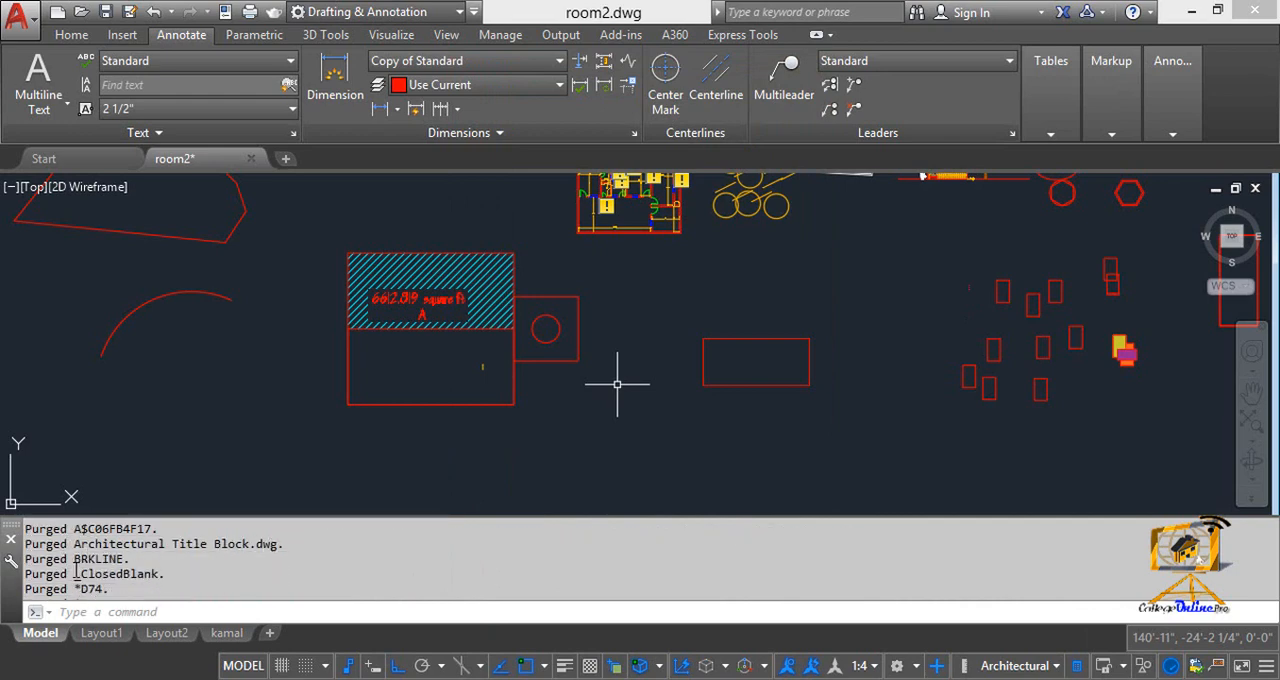
{"action": "scroll", "coordinate": [75, 568], "scroll_direction": "down", "scroll_amount": 5}
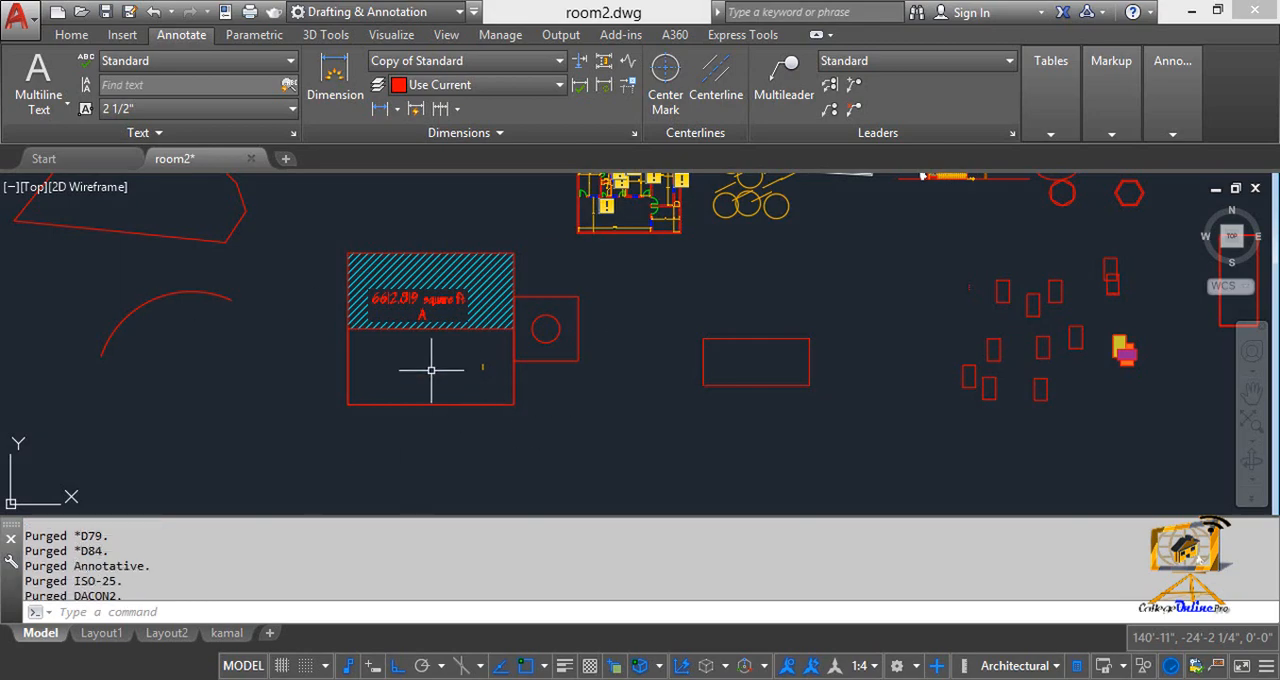
{"action": "scroll", "coordinate": [220, 350], "scroll_direction": "down", "scroll_amount": 5}
{"action": "scroll", "coordinate": [165, 440], "scroll_direction": "up", "scroll_amount": 5}
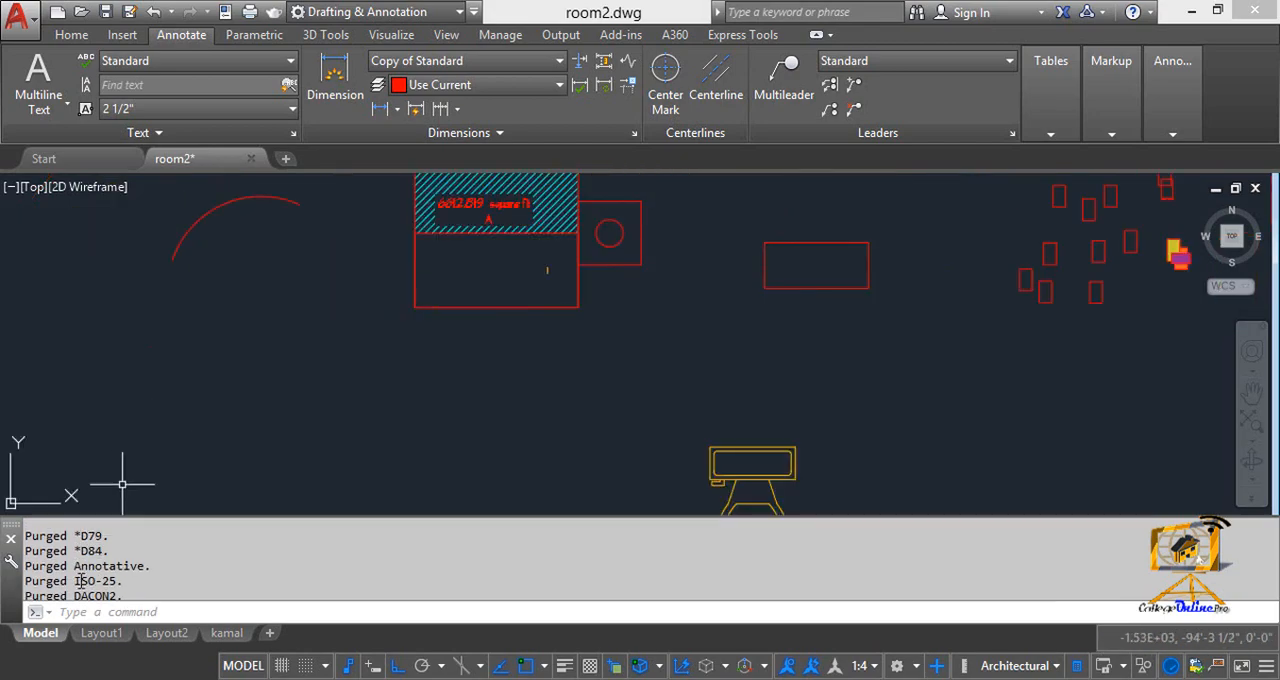
{"action": "scroll", "coordinate": [83, 588], "scroll_direction": "down", "scroll_amount": 2}
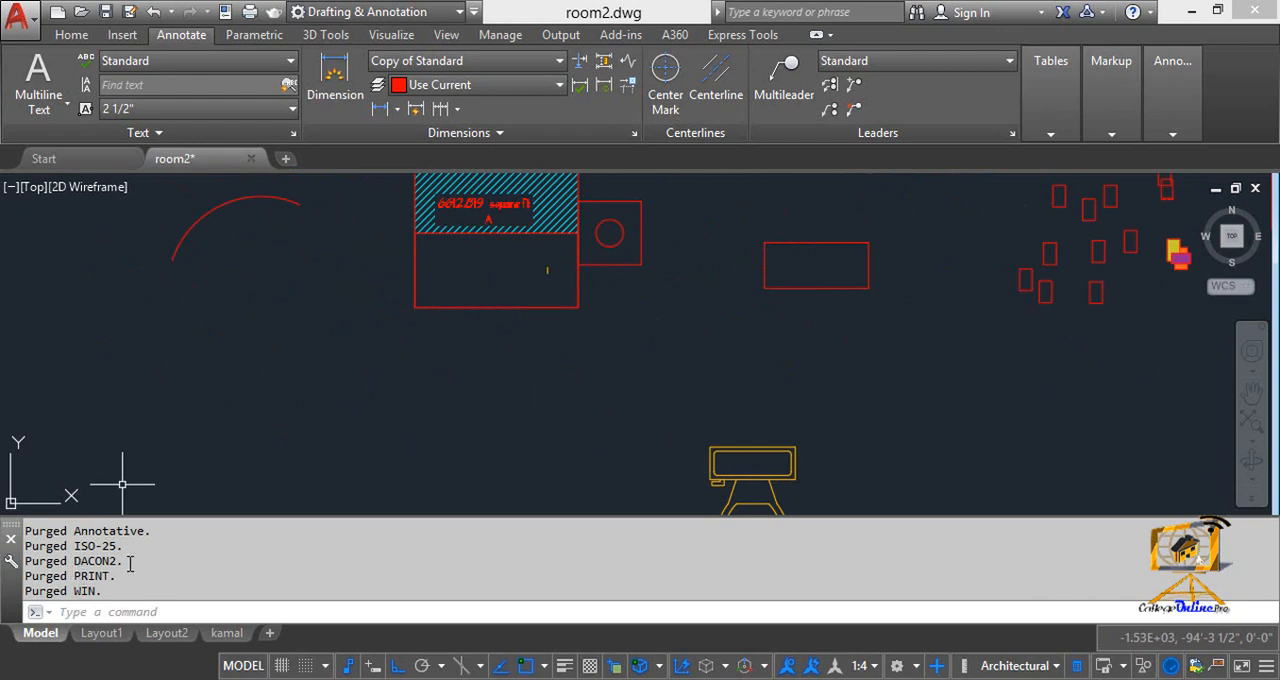
{"action": "scroll", "coordinate": [85, 575], "scroll_direction": "down", "scroll_amount": 2}
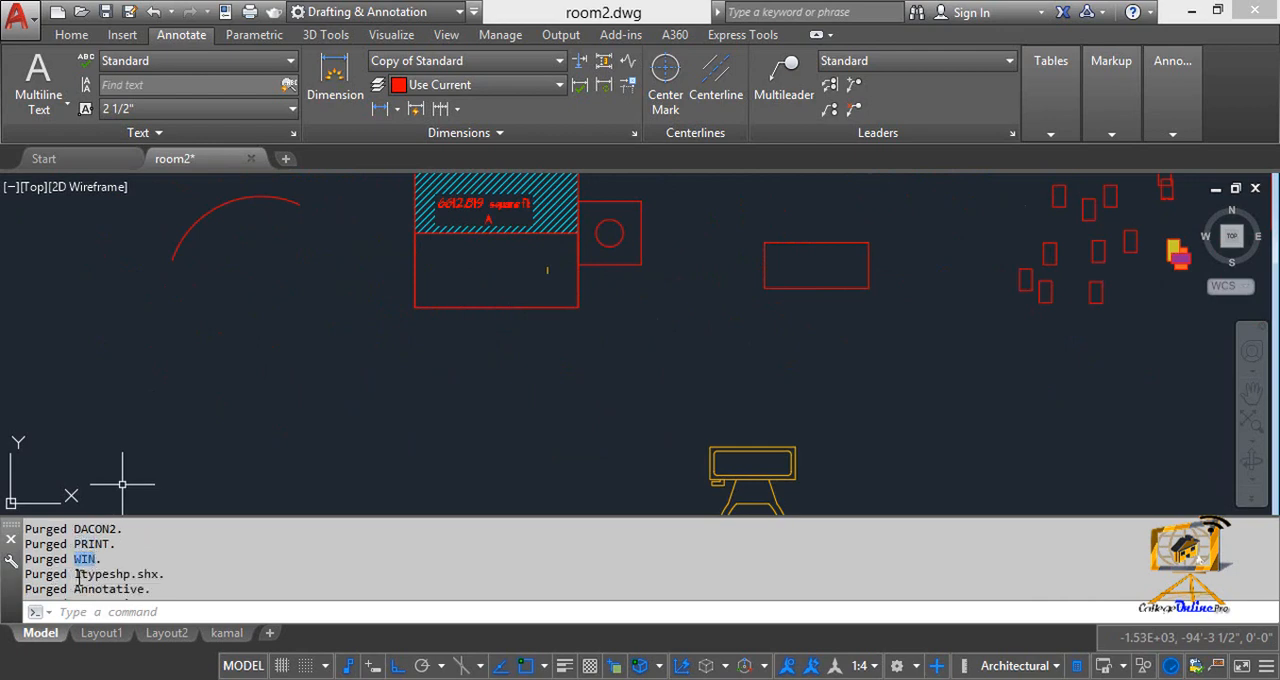
{"action": "left_click", "coordinate": [73, 561]}
{"action": "scroll", "coordinate": [78, 564], "scroll_direction": "down", "scroll_amount": 1}
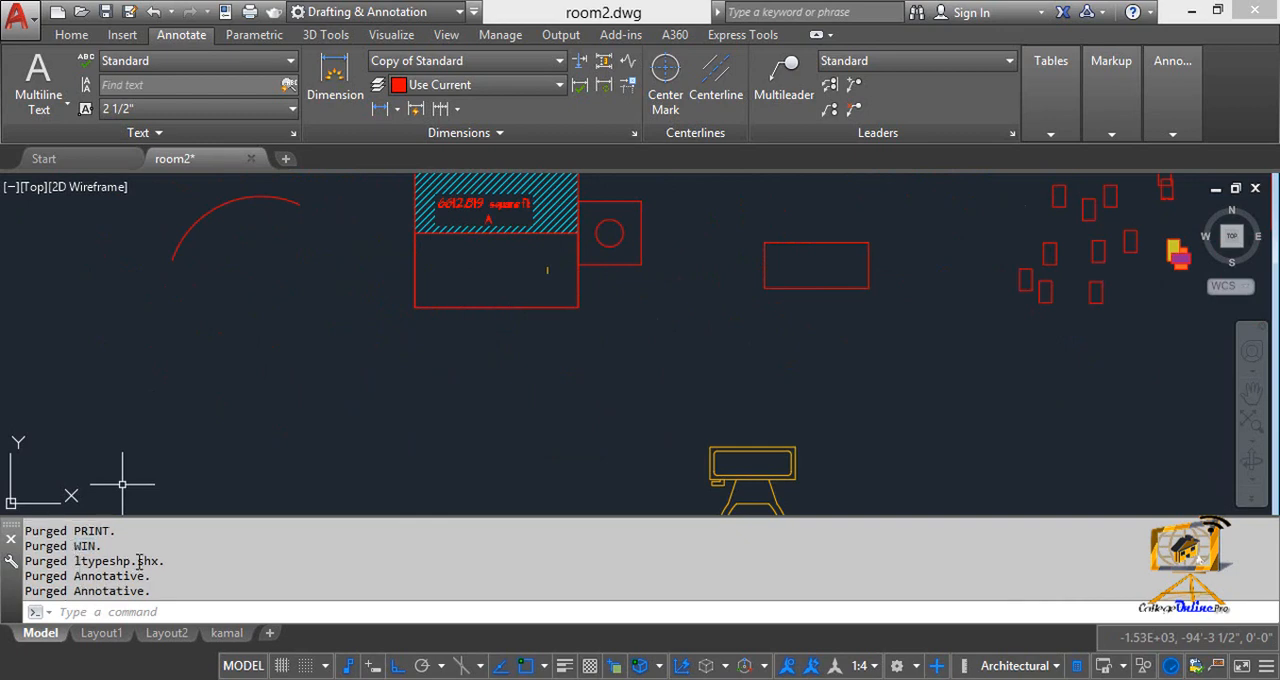
{"action": "left_click_drag", "start_coordinate": [78, 576], "coordinate": [152, 580]}
{"action": "left_click_drag", "start_coordinate": [75, 591], "coordinate": [141, 592]}
{"action": "scroll", "coordinate": [552, 376], "scroll_direction": "up", "scroll_amount": 2}
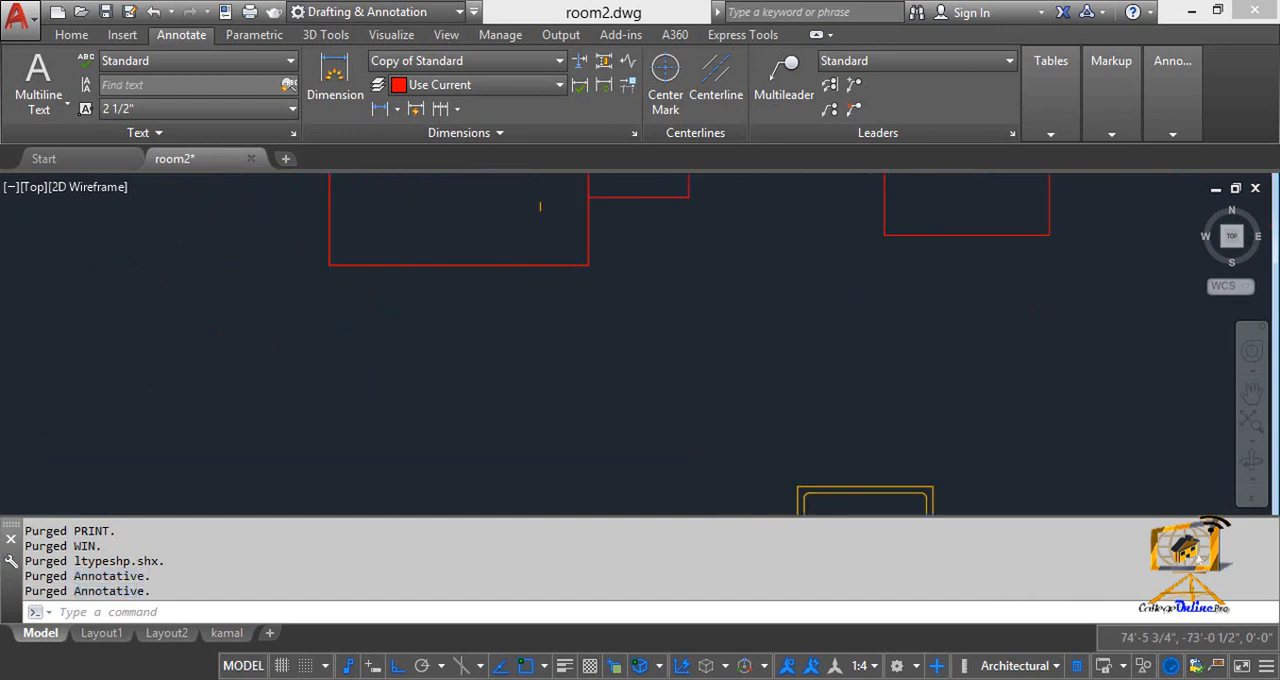
{"action": "scroll", "coordinate": [543, 378], "scroll_direction": "down", "scroll_amount": 4}
{"action": "middle_click_drag", "start_coordinate": [576, 362], "coordinate": [545, 416]}
{"action": "mouse_move", "coordinate": [701, 375]}
{"action": "middle_mouse_down"}
{"action": "mouse_move", "coordinate": [606, 354]}
{"action": "mouse_move", "coordinate": [650, 368]}
{"action": "mouse_move", "coordinate": [630, 341]}
{"action": "middle_mouse_up"}
{"action": "scroll", "coordinate": [646, 371], "scroll_direction": "up", "scroll_amount": 2}
{"action": "scroll", "coordinate": [657, 423], "scroll_direction": "down", "scroll_amount": 4}
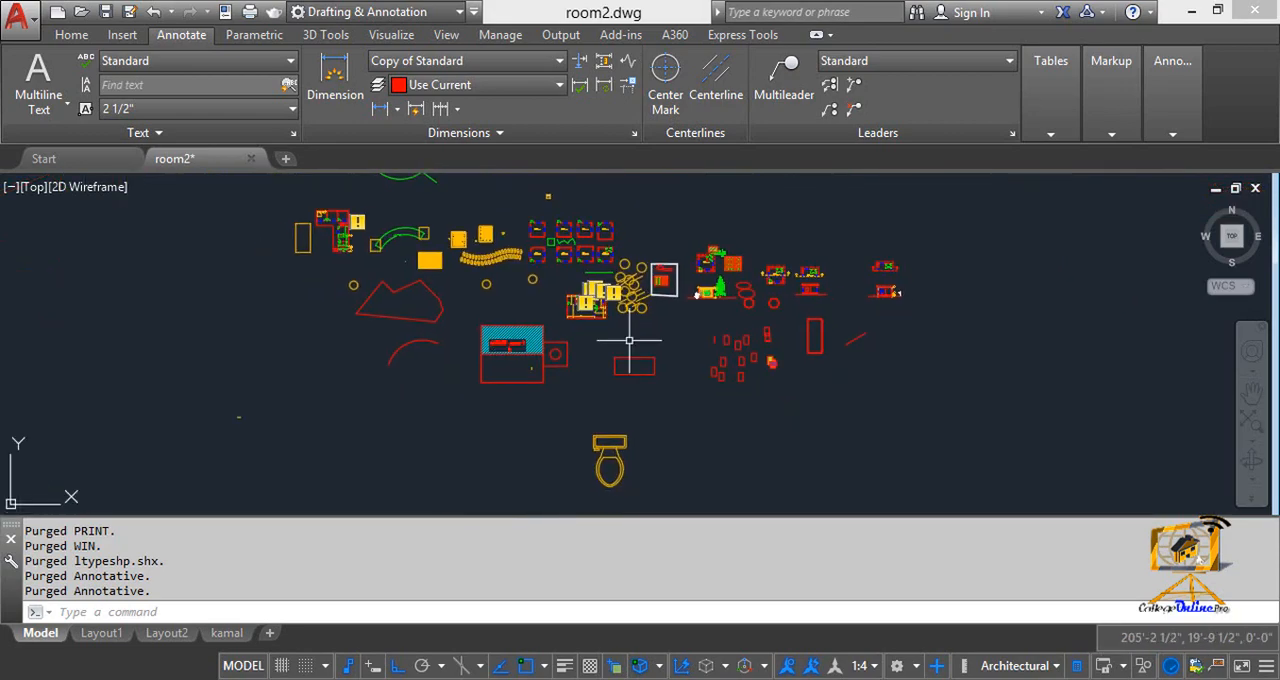
Review which drafting tools are enabled in the status bar customization list, from Coordinates to Clean Screen, and close the list
{"action": "left_click", "coordinate": [1267, 667]}
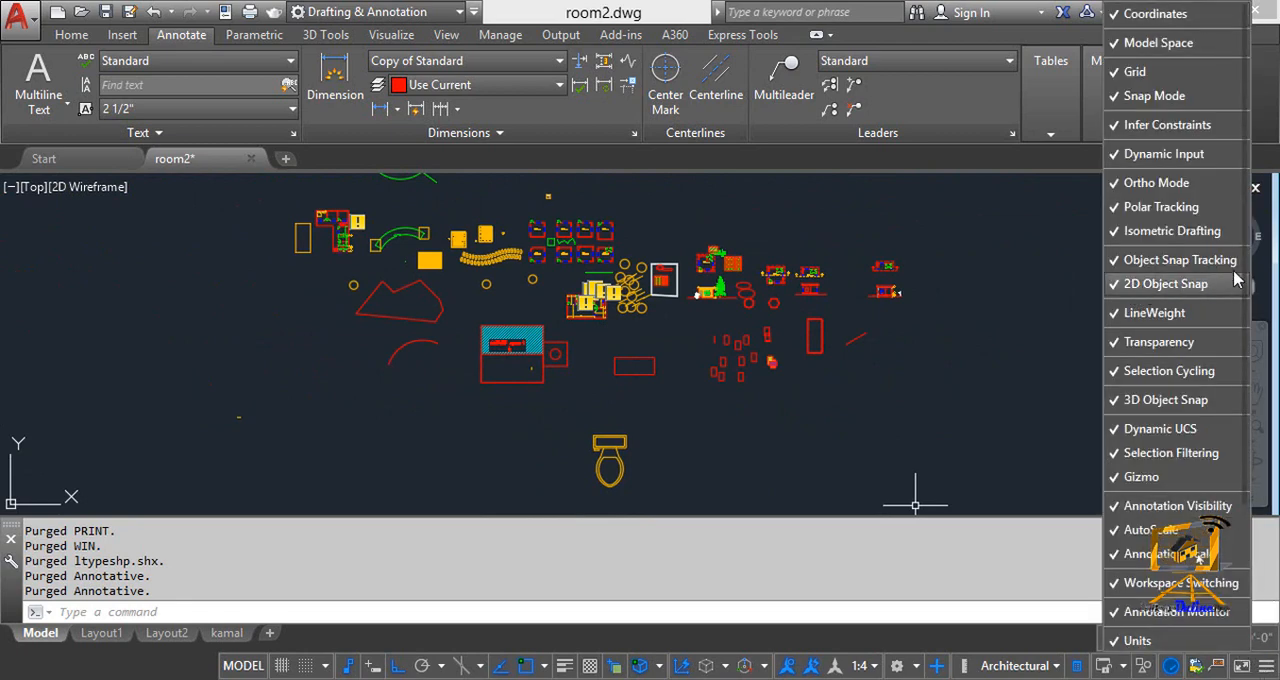
{"action": "scroll", "coordinate": [1245, 285], "scroll_direction": "down", "scroll_amount": 3}
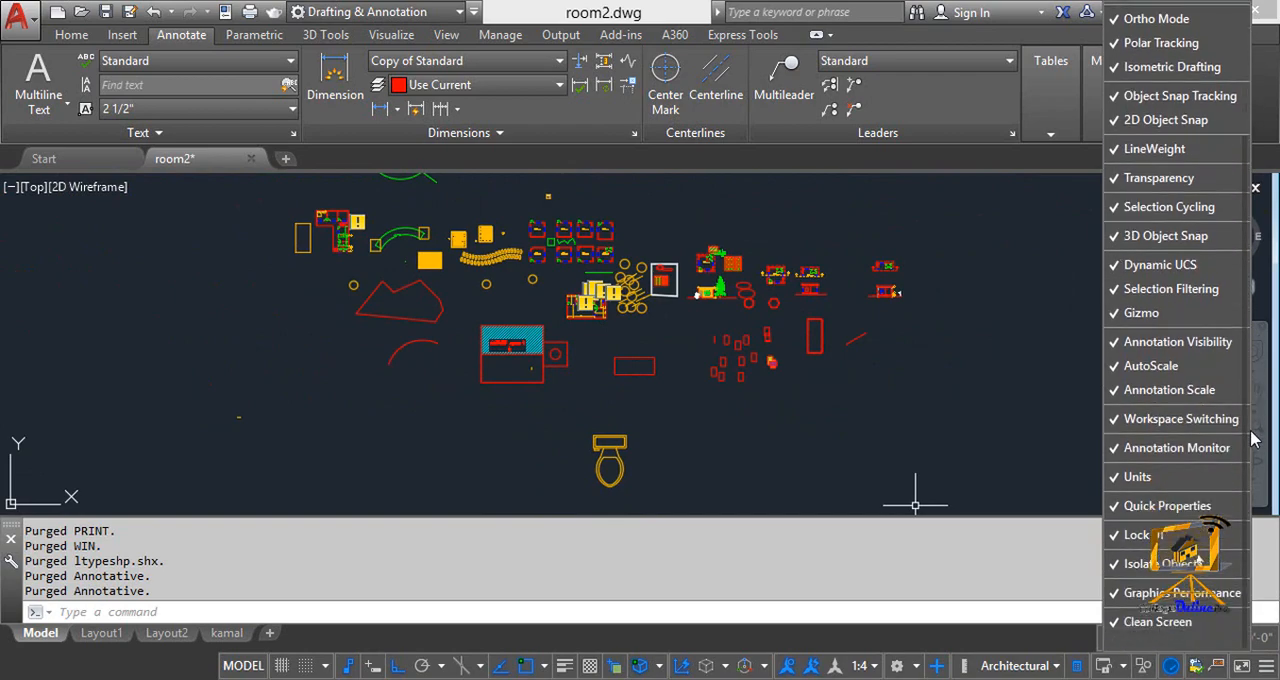
{"action": "scroll", "coordinate": [1245, 158], "scroll_direction": "up", "scroll_amount": 3}
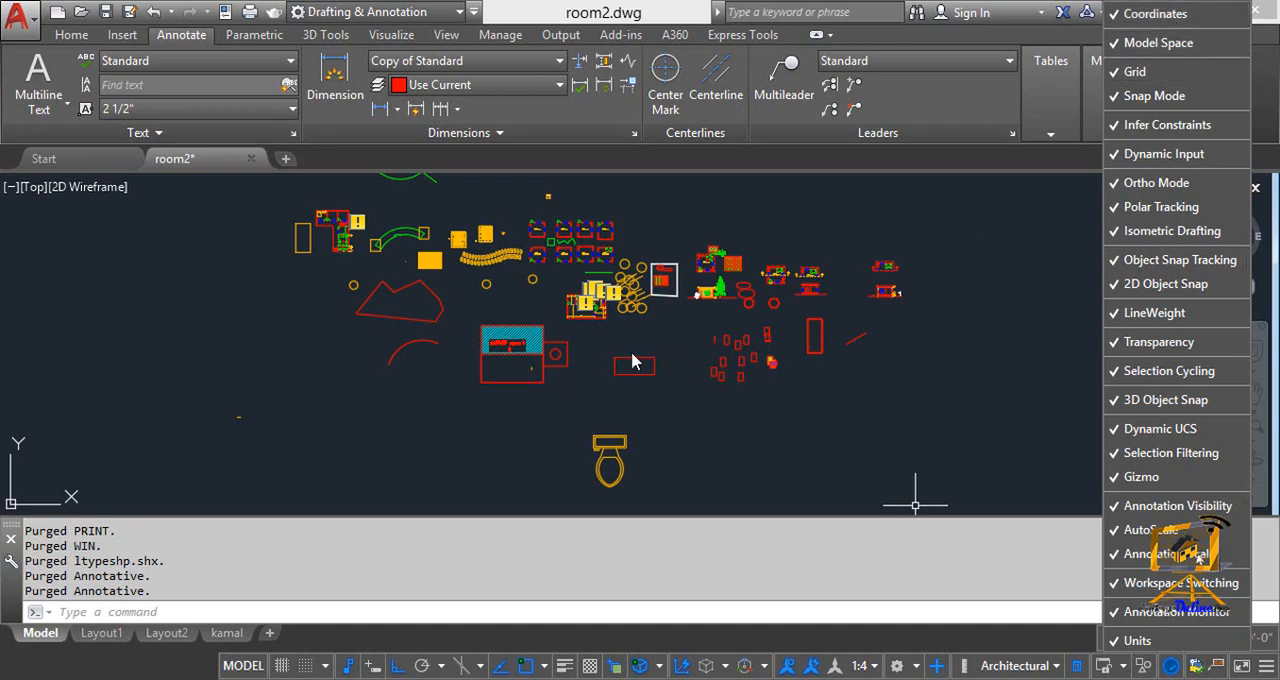
{"action": "left_click", "coordinate": [708, 394]}
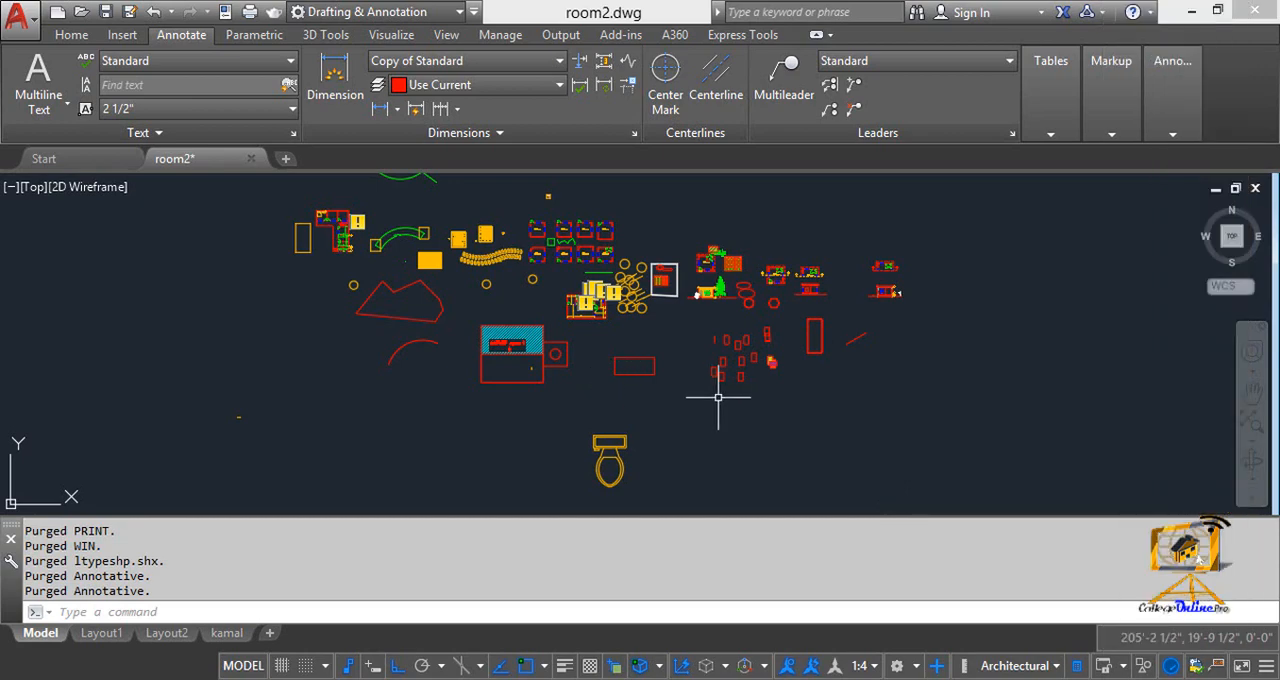
{"action": "left_click", "coordinate": [592, 345]}
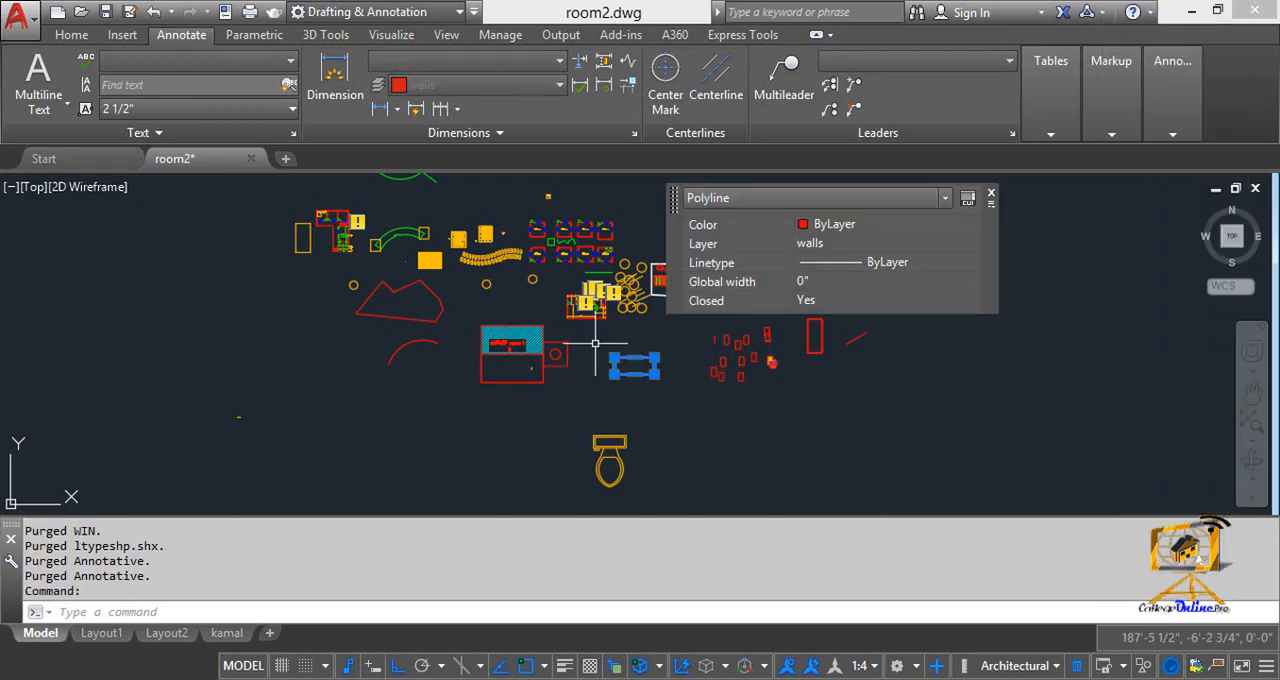
{"action": "key", "text": "Escape"}
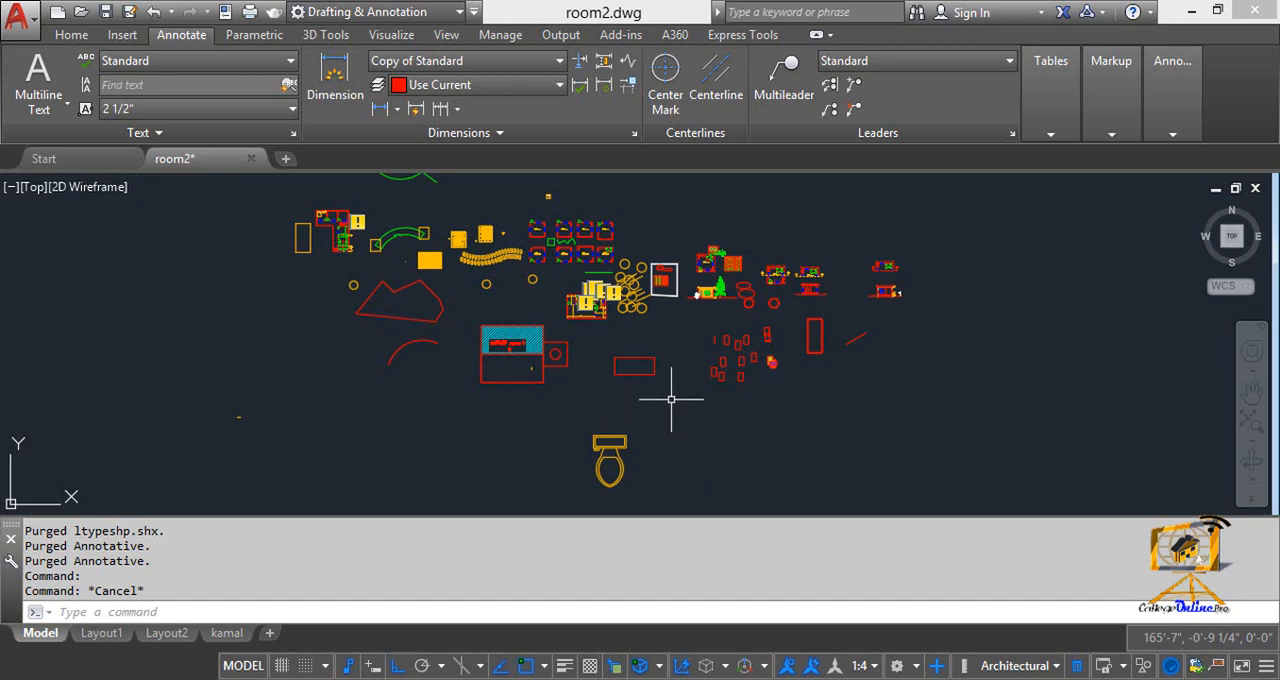
{"action": "key", "text": "Escape"}
{"action": "type", "text": "m"}
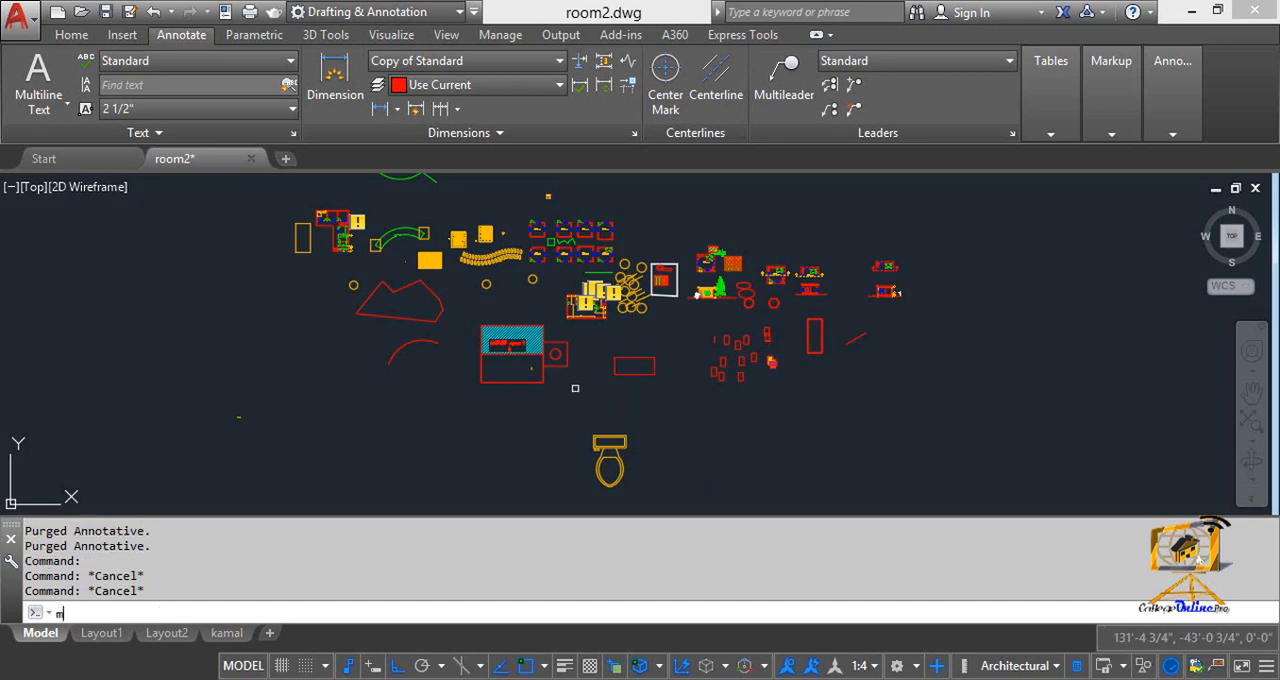
{"action": "key", "text": "Return"}
{"action": "key", "text": "Escape"}
Select the wide red rectangle beside the hatched block and close its Quick Properties palette
{"action": "middle_click_drag", "start_coordinate": [524, 394], "coordinate": [549, 392]}
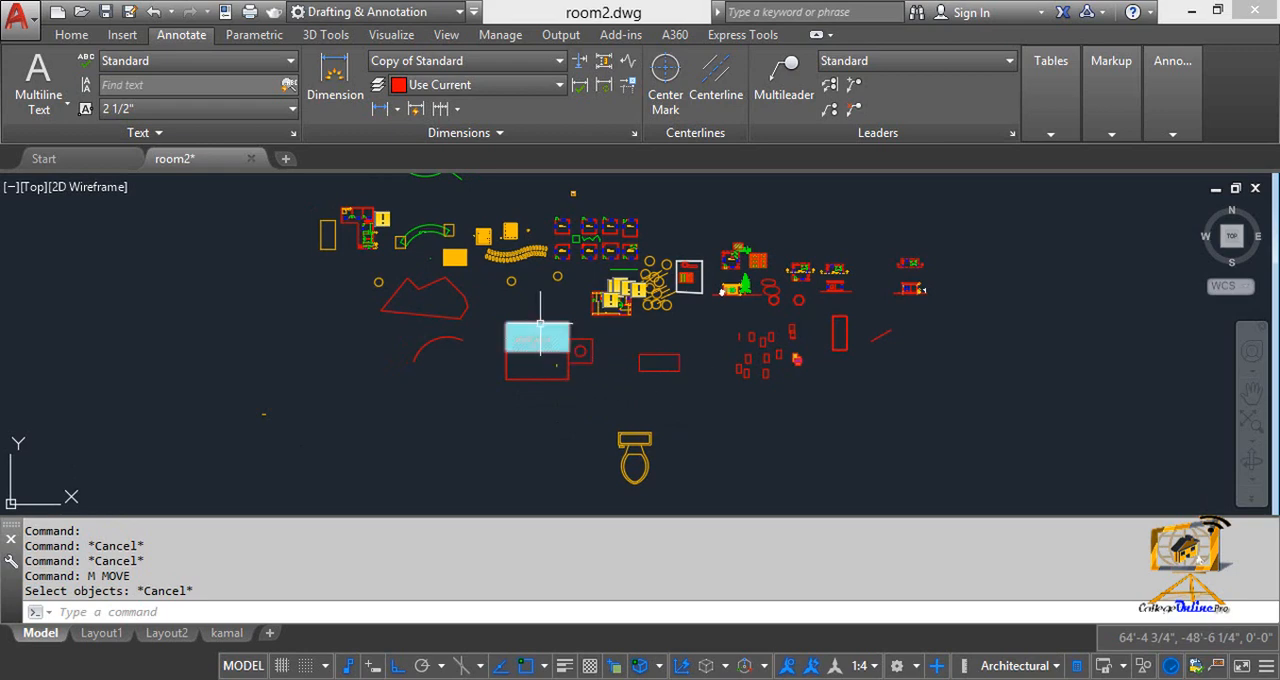
{"action": "left_click", "coordinate": [673, 363]}
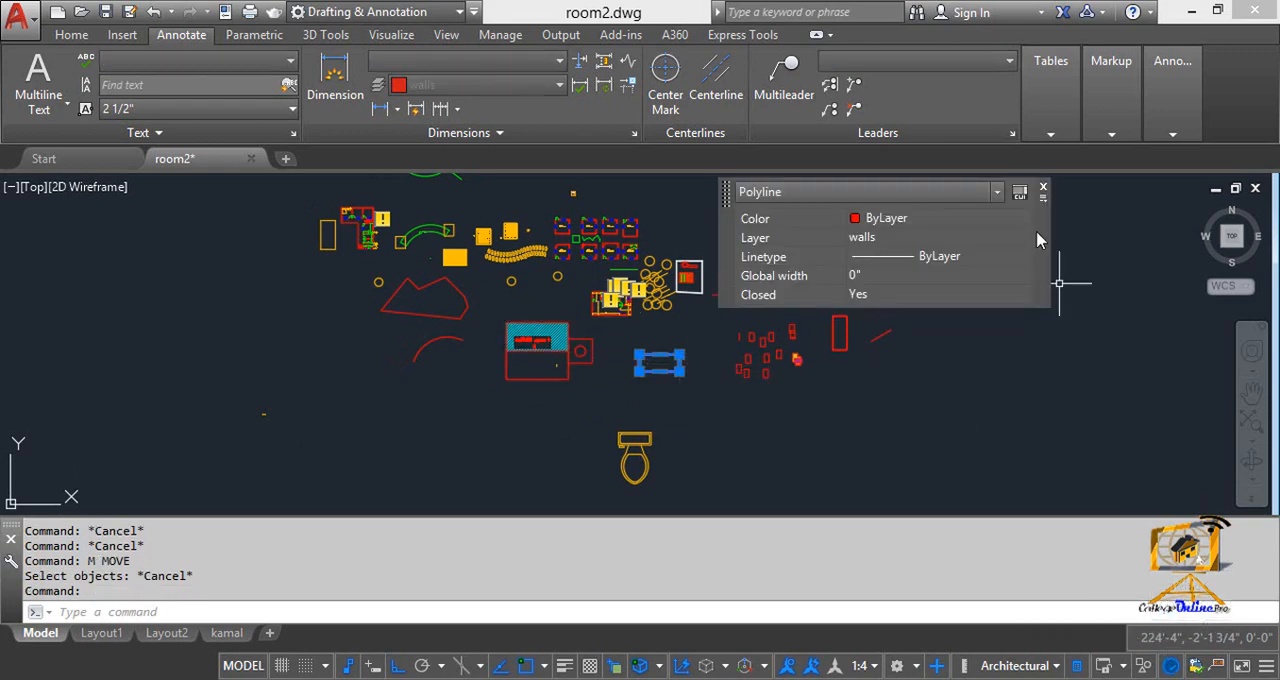
{"action": "left_click", "coordinate": [1043, 187]}
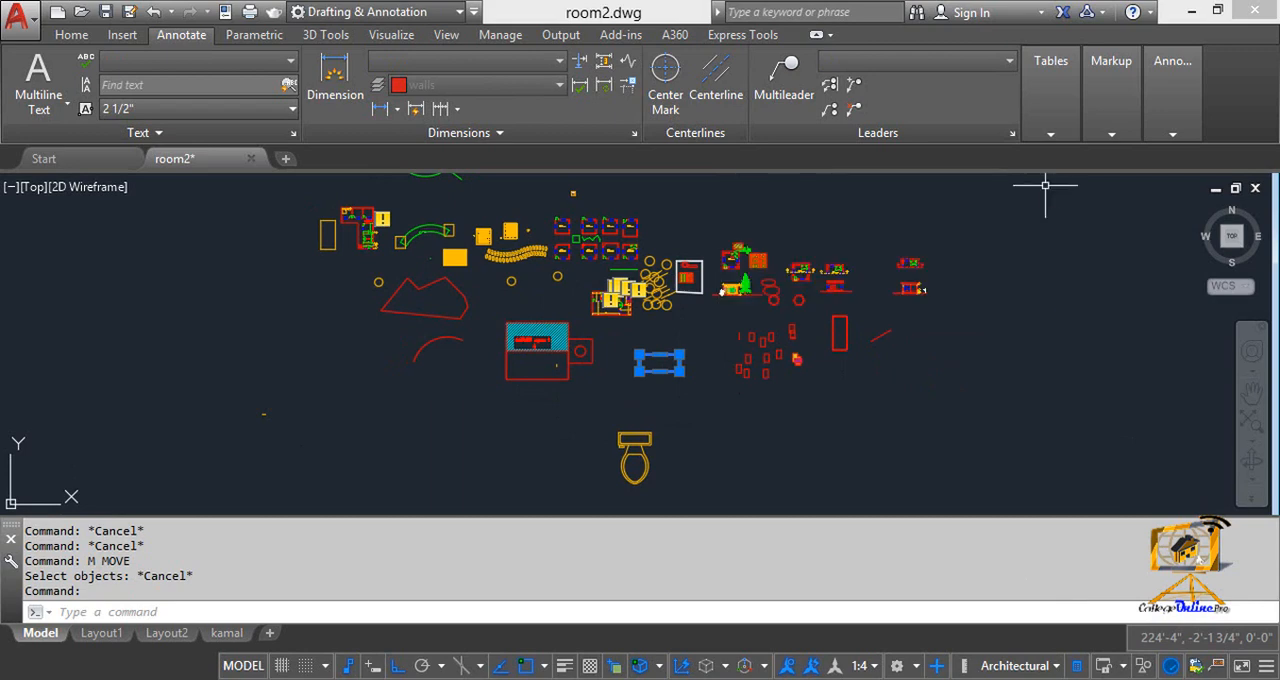
Toggle the status bar's drawing coordinates display on and off several times, leaving live coordinate tracking turned on
{"action": "left_click", "coordinate": [1237, 643]}
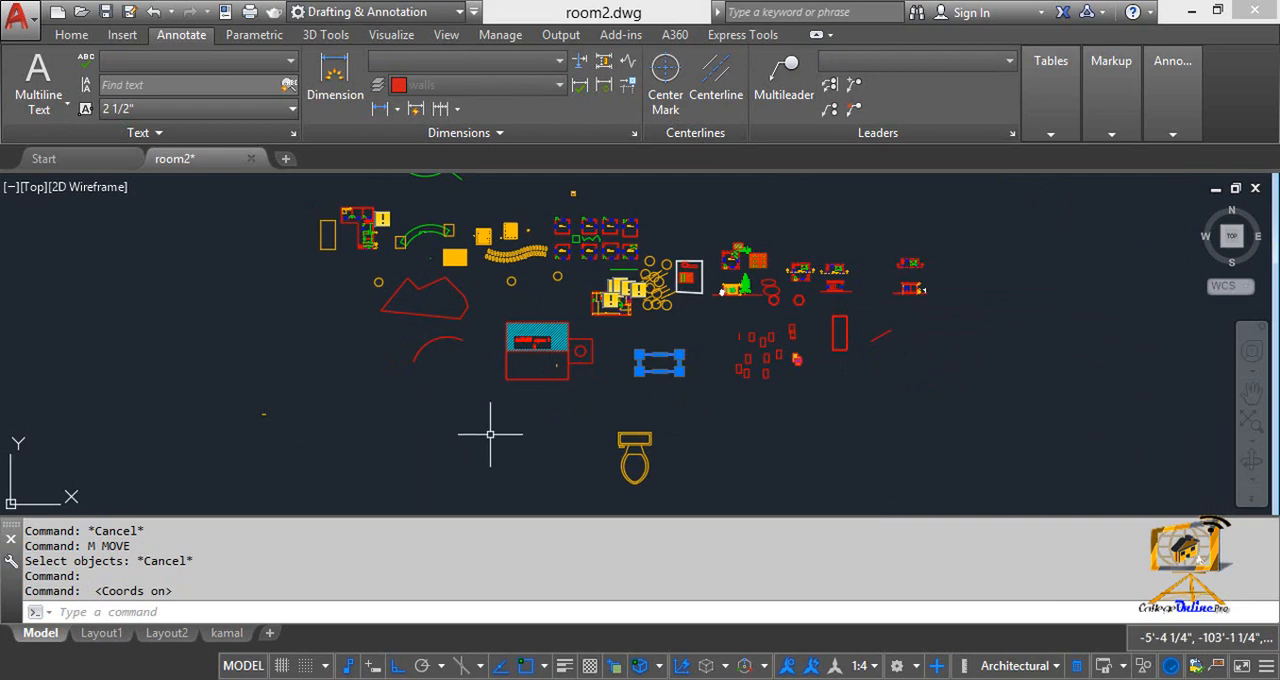
{"action": "left_click", "coordinate": [1168, 640]}
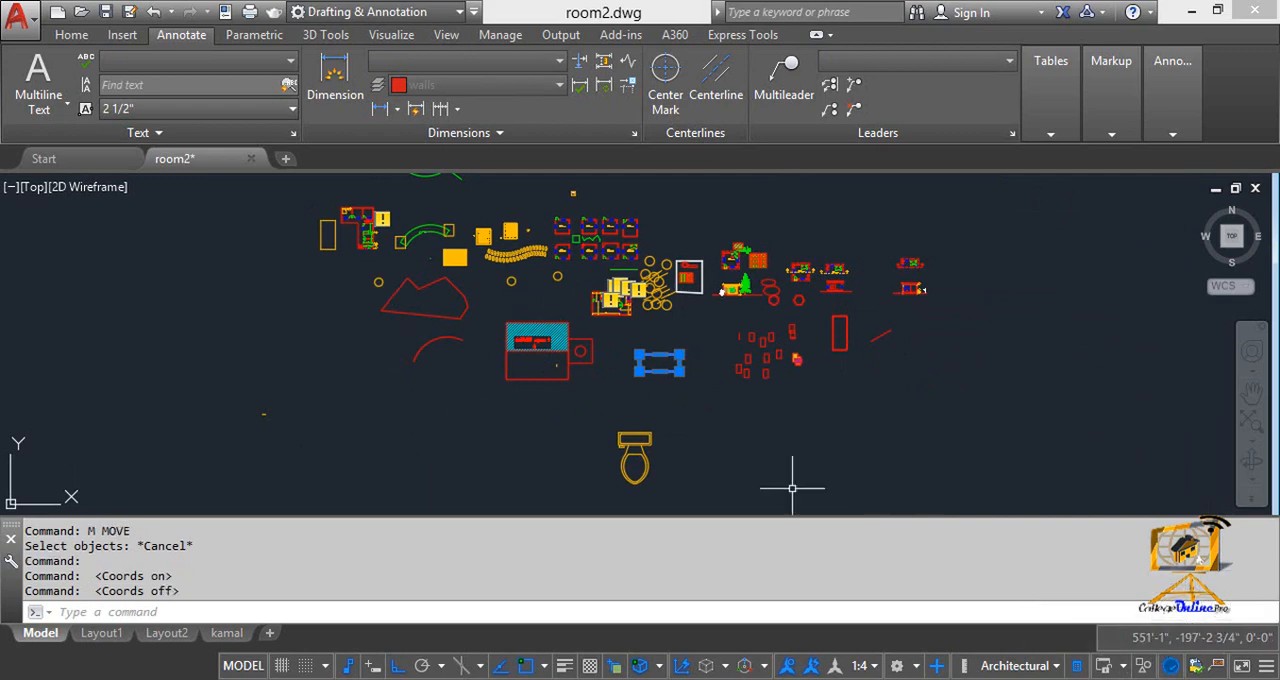
{"action": "left_click", "coordinate": [1150, 640]}
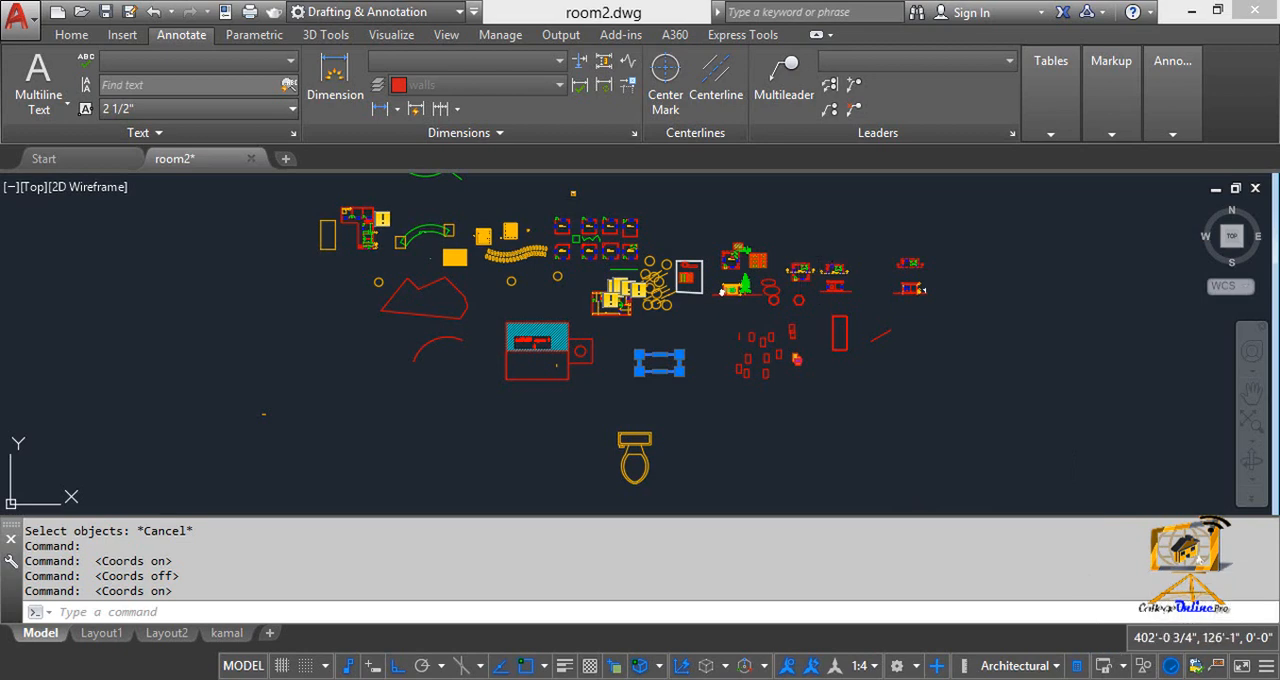
{"action": "key", "text": "F6"}
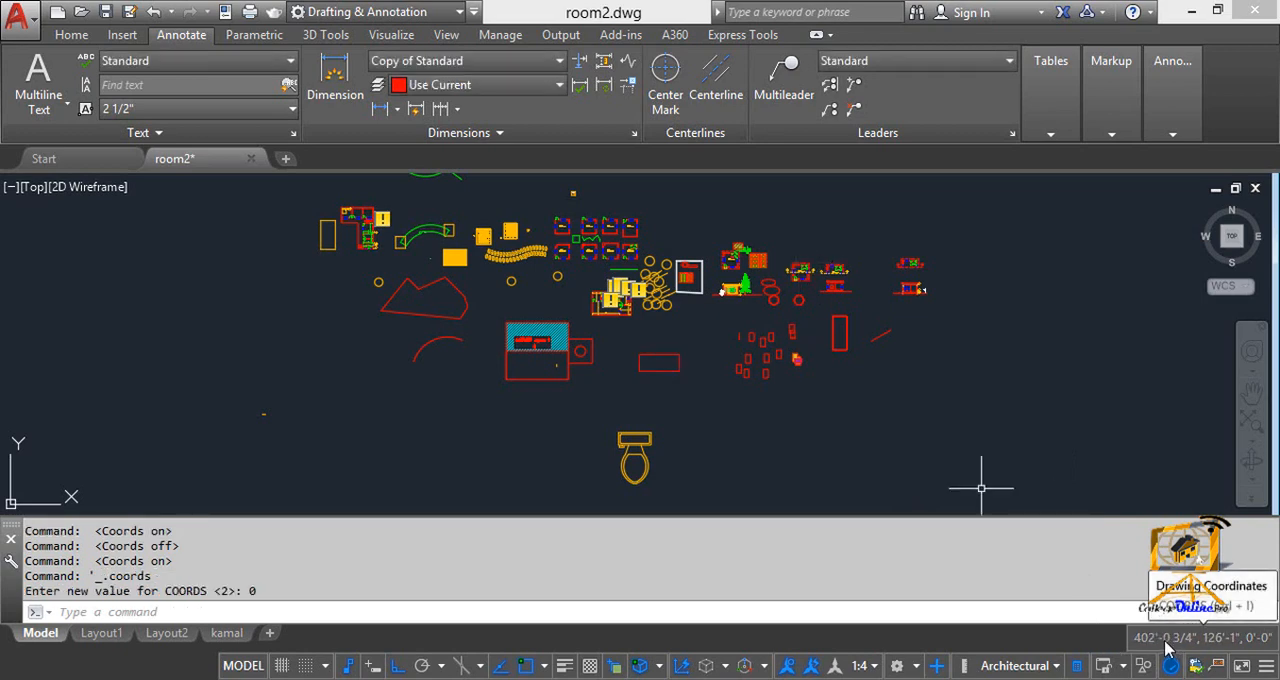
{"action": "left_click", "coordinate": [1168, 648]}
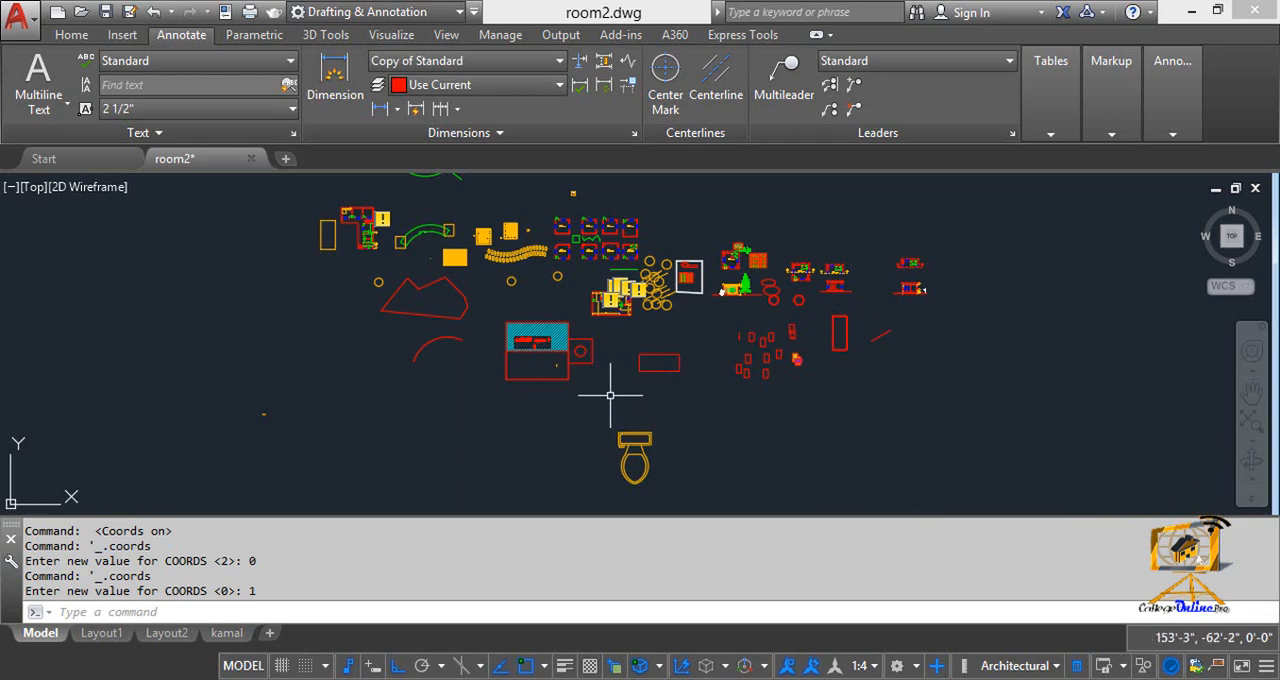
{"action": "mouse_move", "coordinate": [451, 230]}
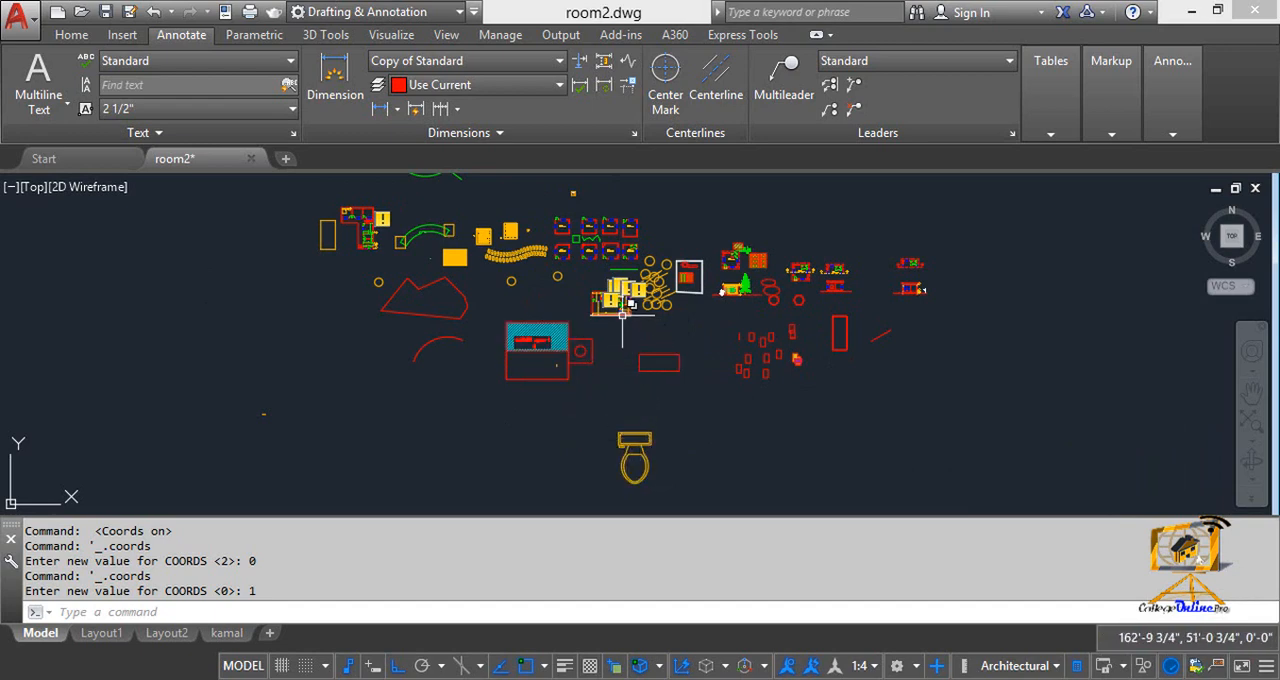
{"action": "middle_click_drag", "start_coordinate": [560, 427], "coordinate": [665, 430]}
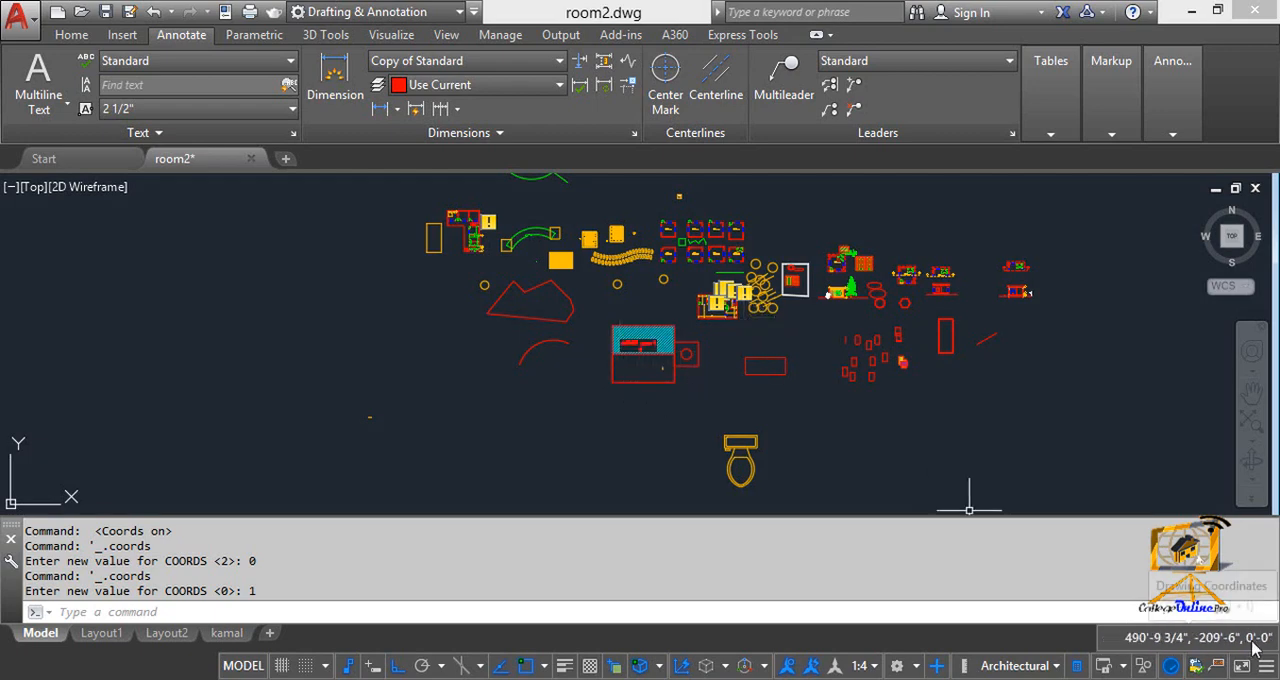
{"action": "middle_click_drag", "start_coordinate": [457, 391], "coordinate": [436, 383]}
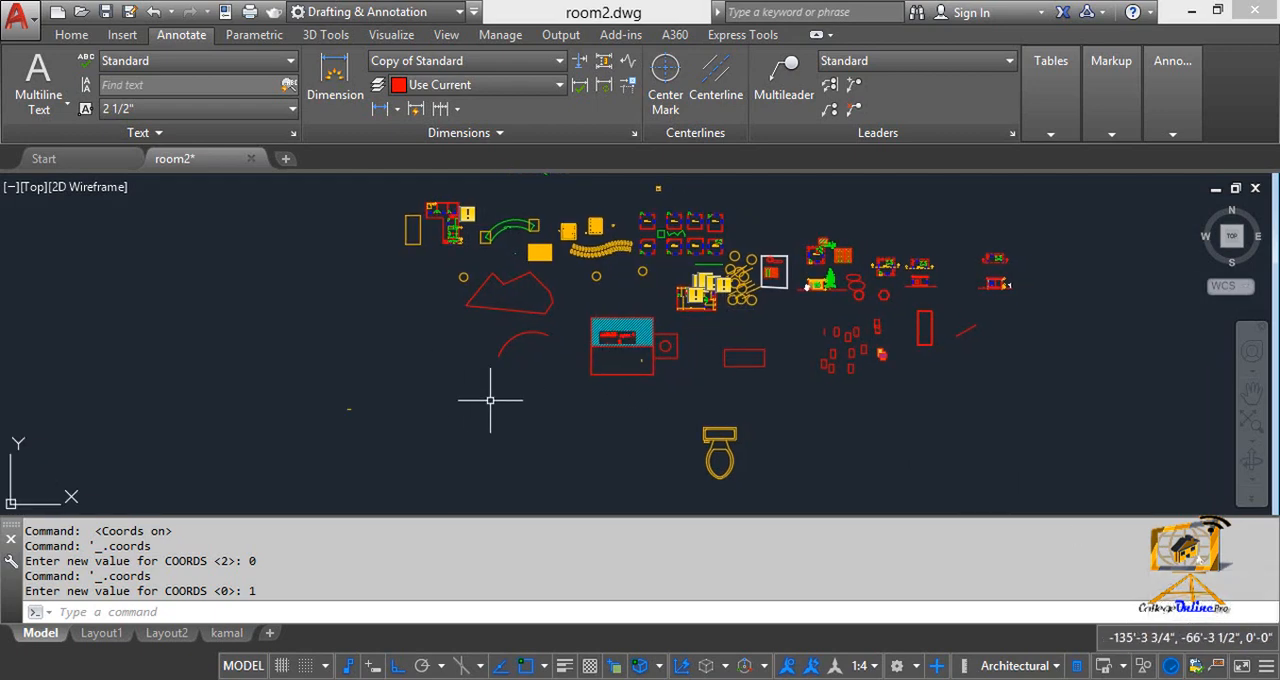